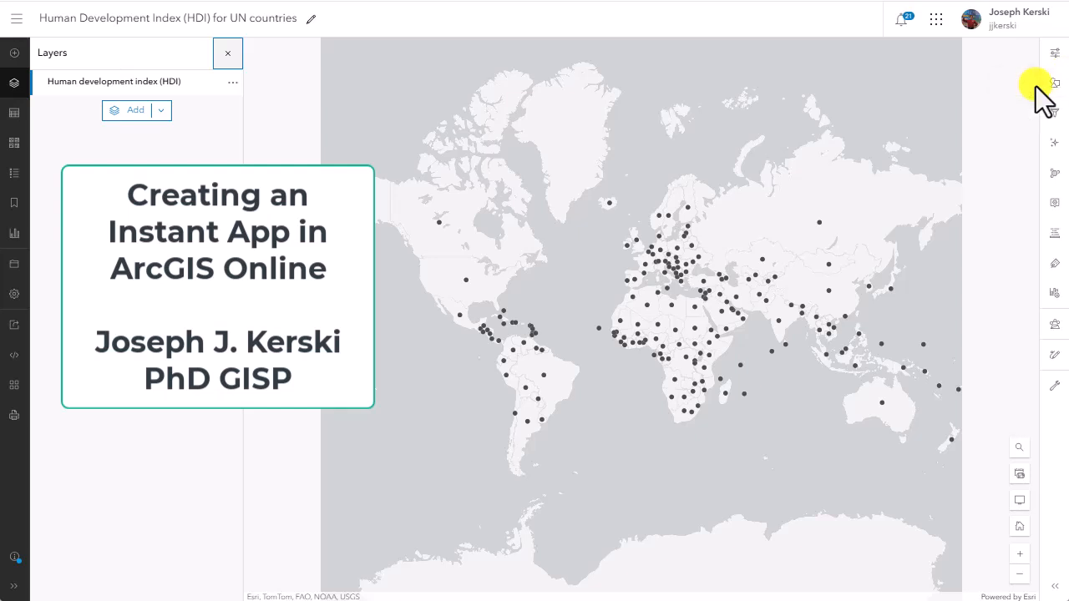
Step: Add the 2014 field as the attribute for styling the Human development index (HDI) layer
click(1053, 83)
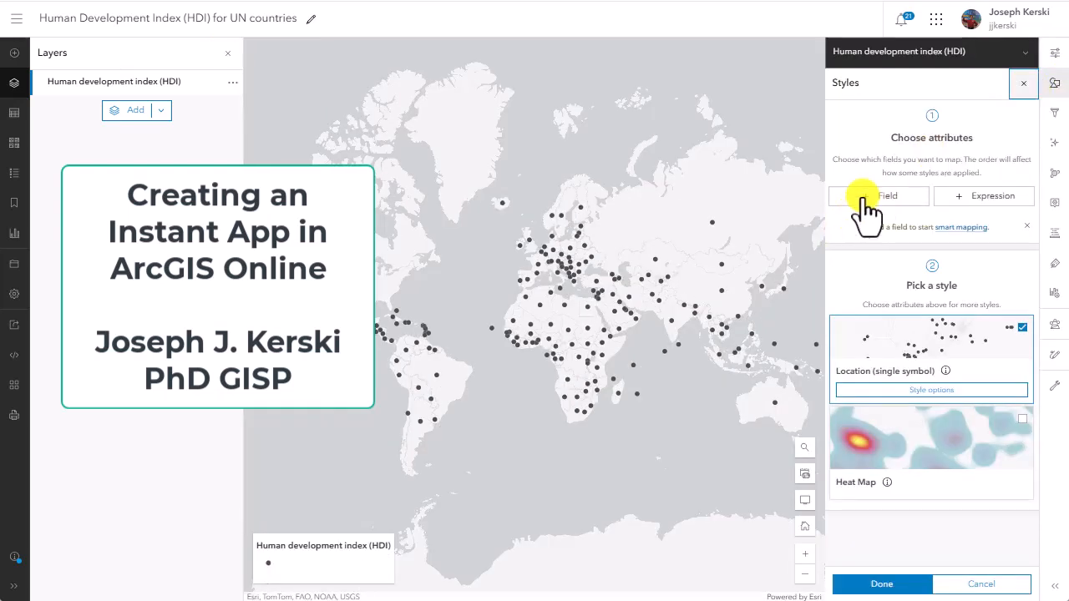
click(863, 199)
scroll(913, 493, down, 1)
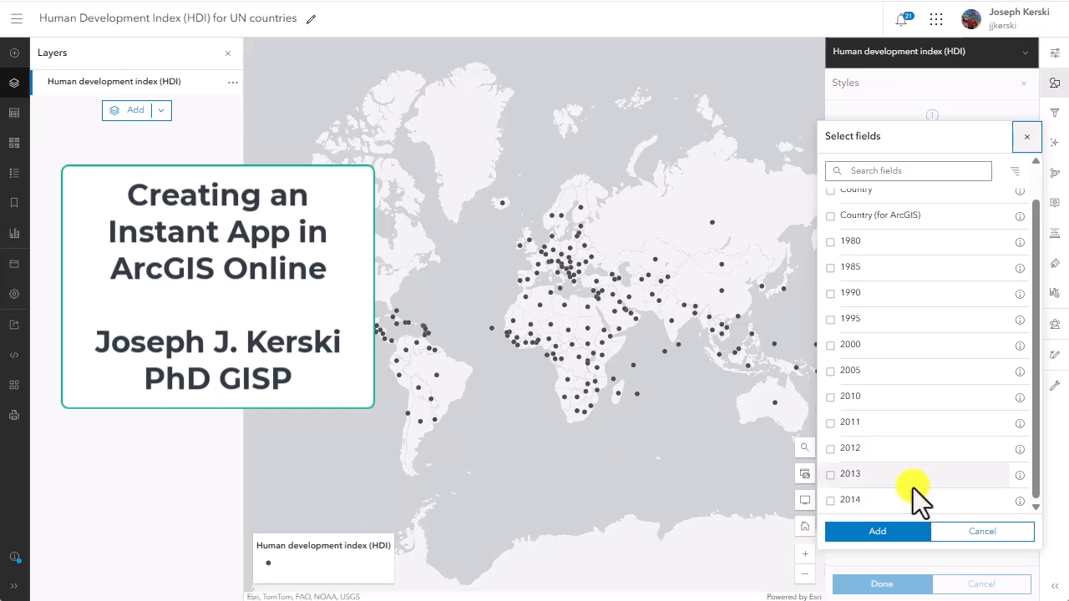
click(912, 502)
click(884, 533)
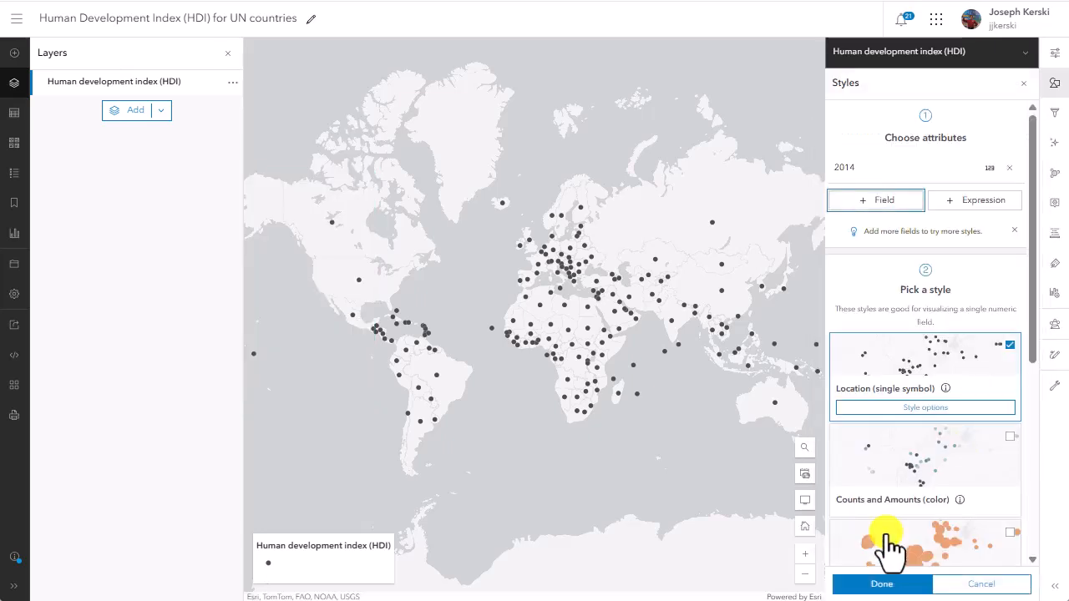
Step: Apply the Counts and Amounts (size) style to the HDI layer
click(885, 541)
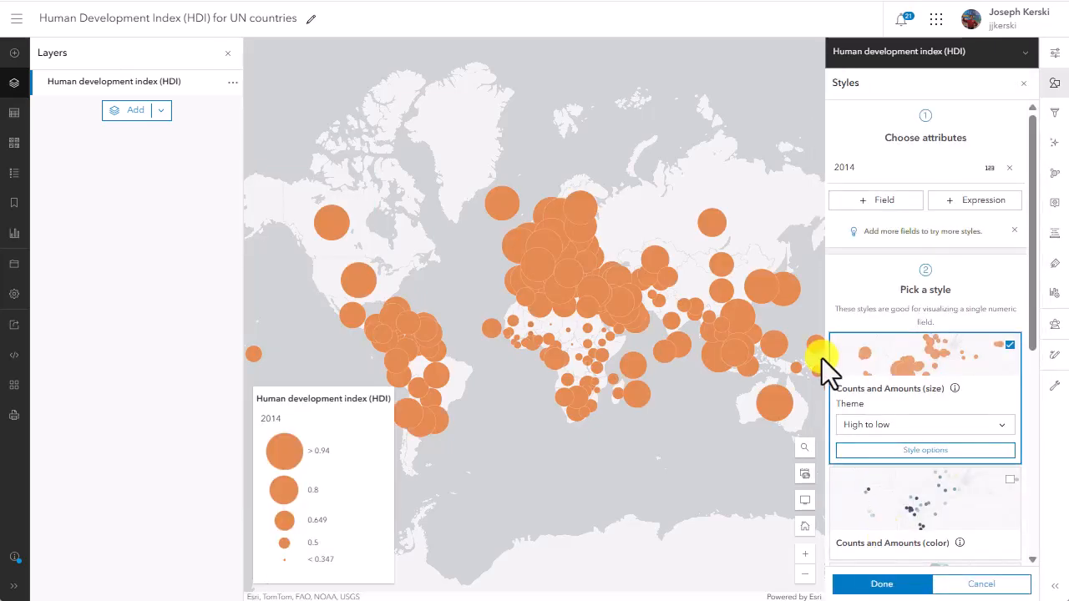
scroll(907, 437, down, 2)
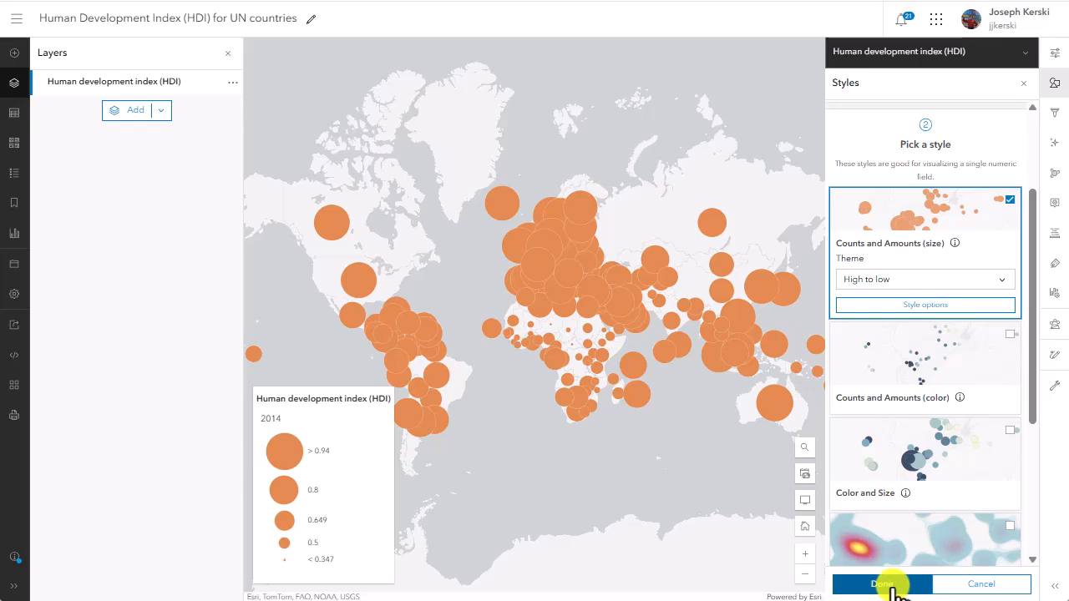
click(883, 584)
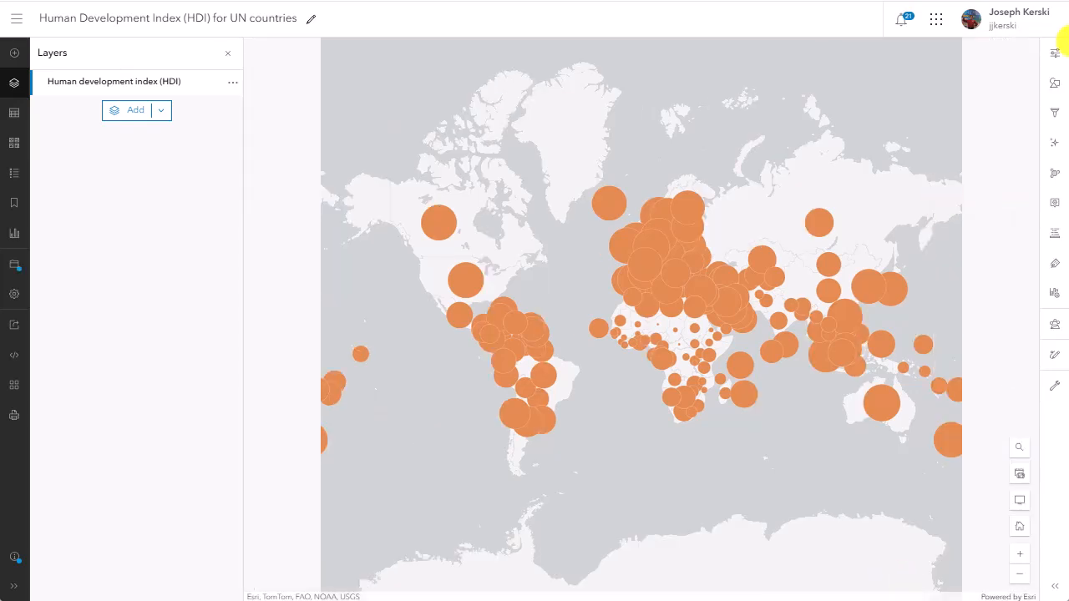
Step: Try the Counts and Amounts (color) style on the HDI layer, then switch it to Color and Size
click(1054, 82)
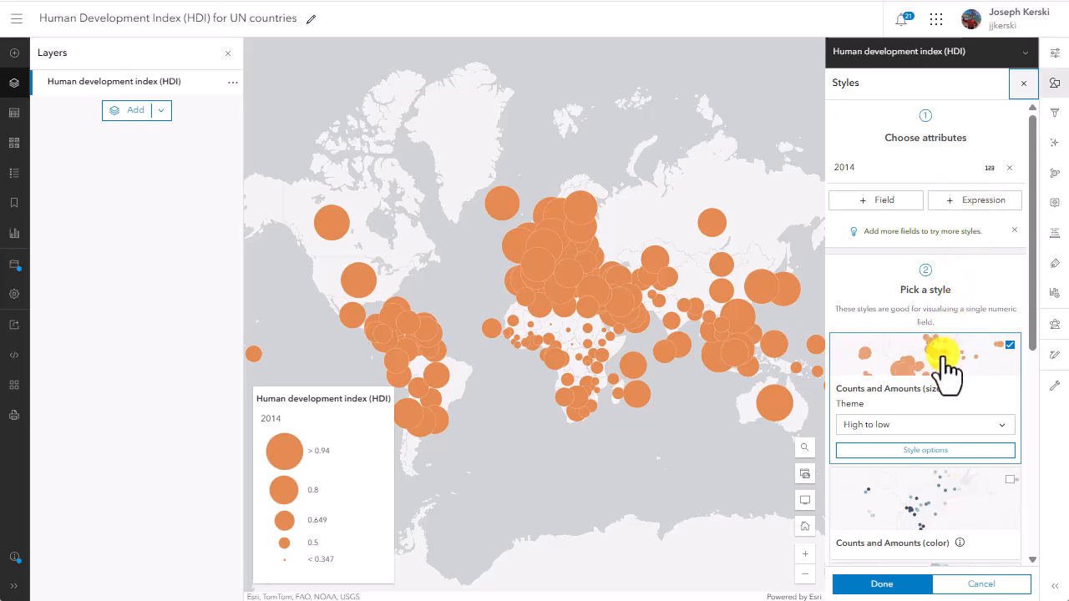
scroll(944, 408, down, 2)
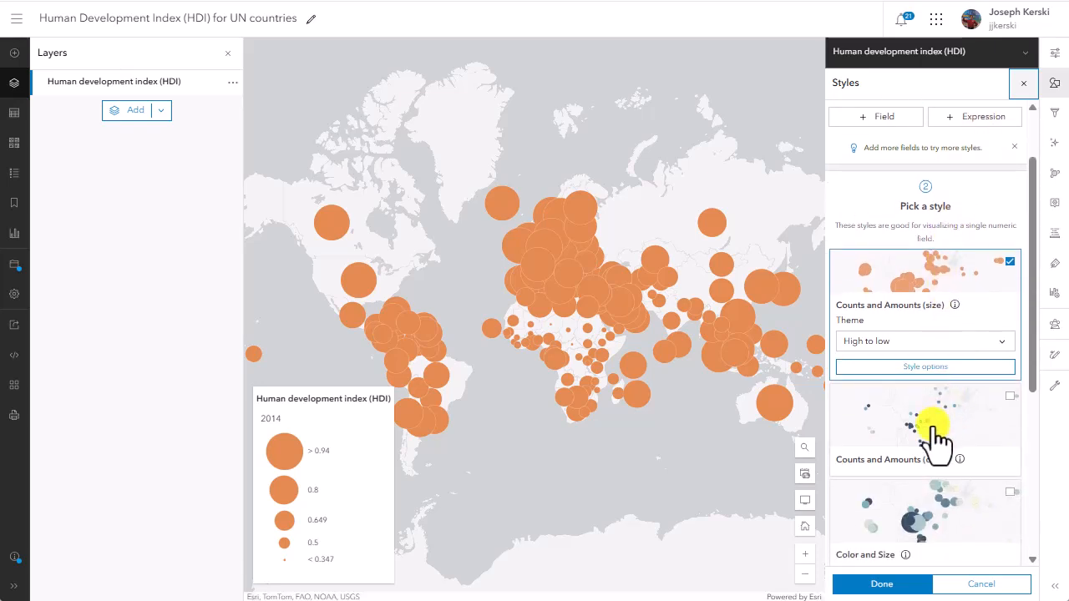
scroll(934, 443, down, 1)
click(927, 363)
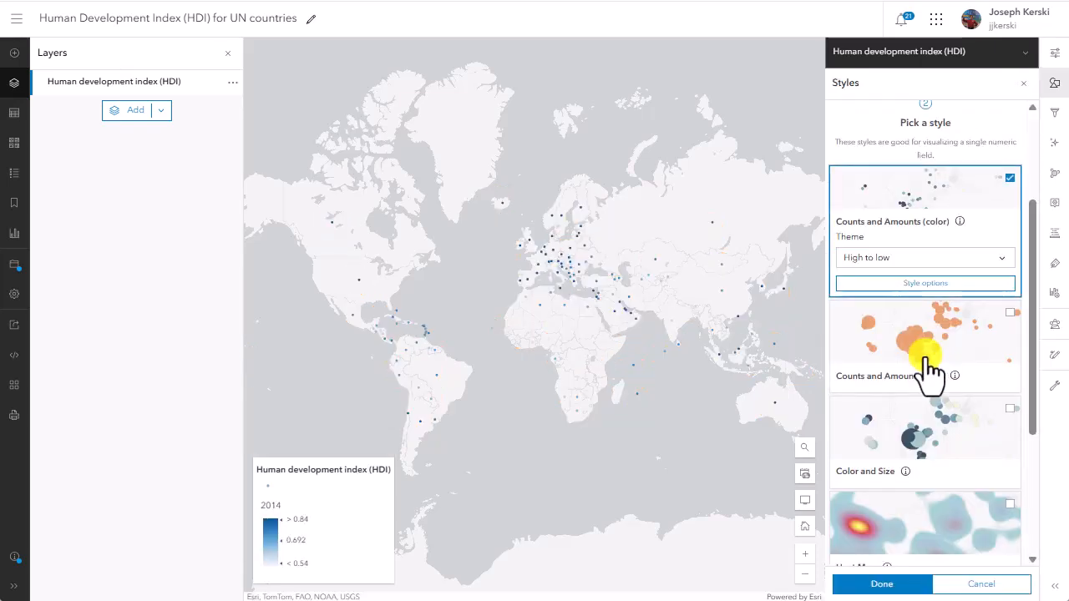
scroll(929, 367, down, 1)
click(929, 367)
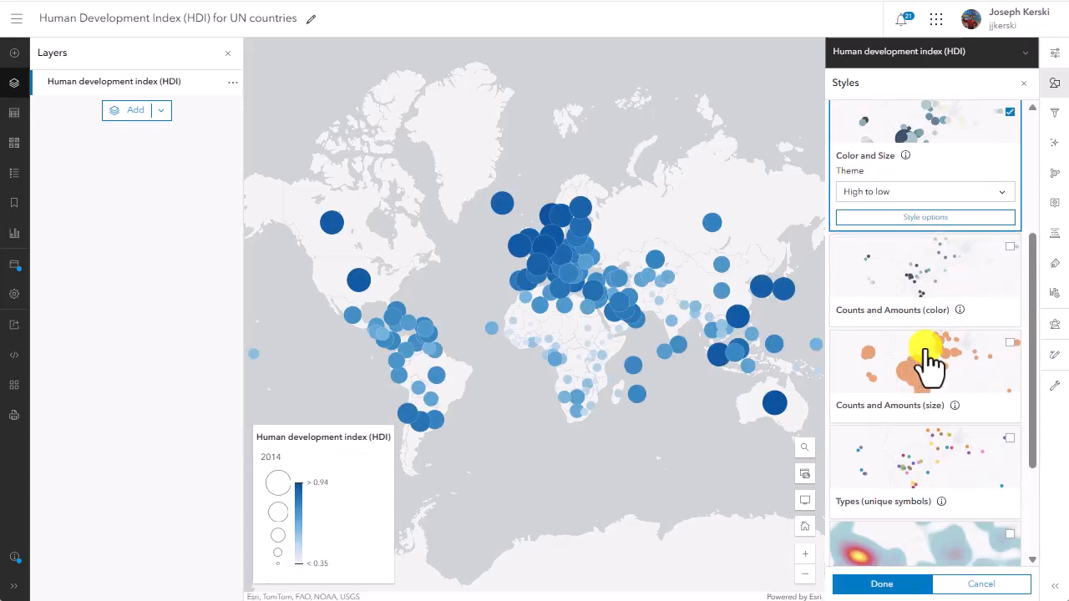
Step: Change the Color and Size symbols to the blue-to-beige color ramp and finish the styling
click(929, 219)
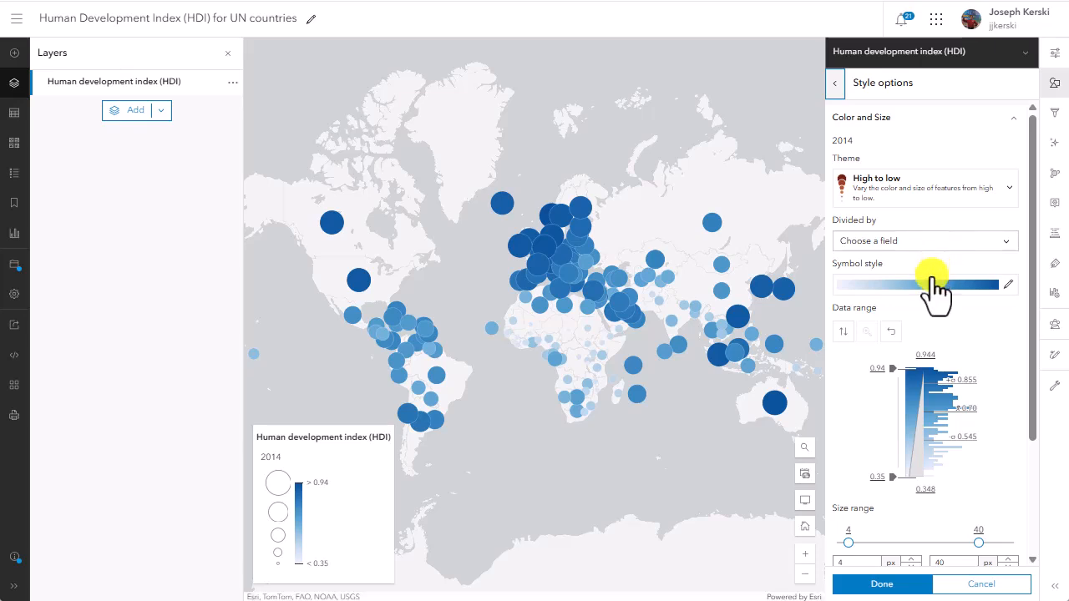
click(930, 284)
click(735, 330)
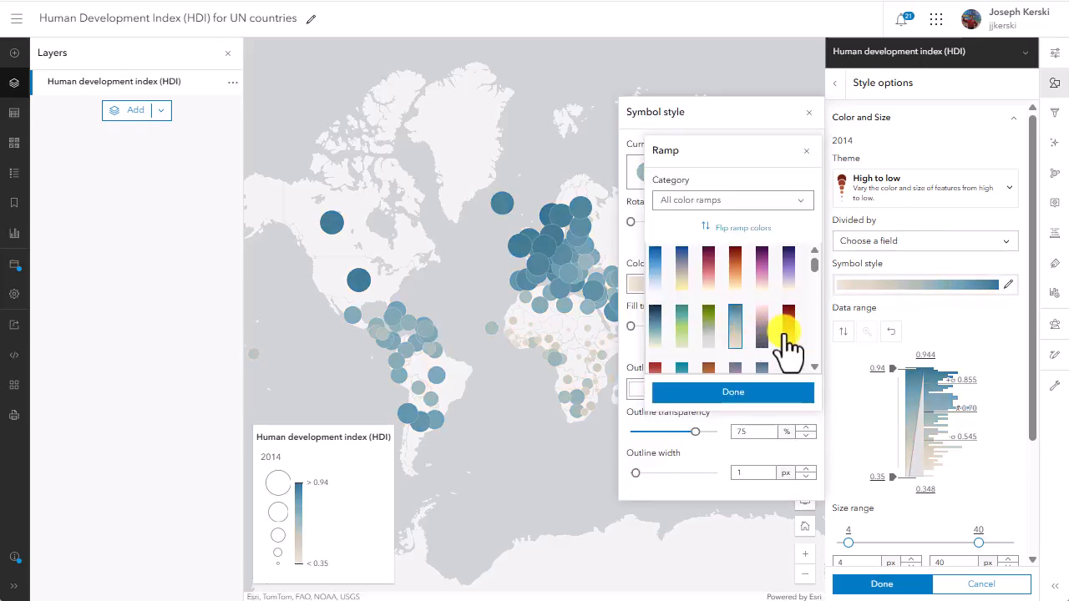
click(781, 393)
click(915, 589)
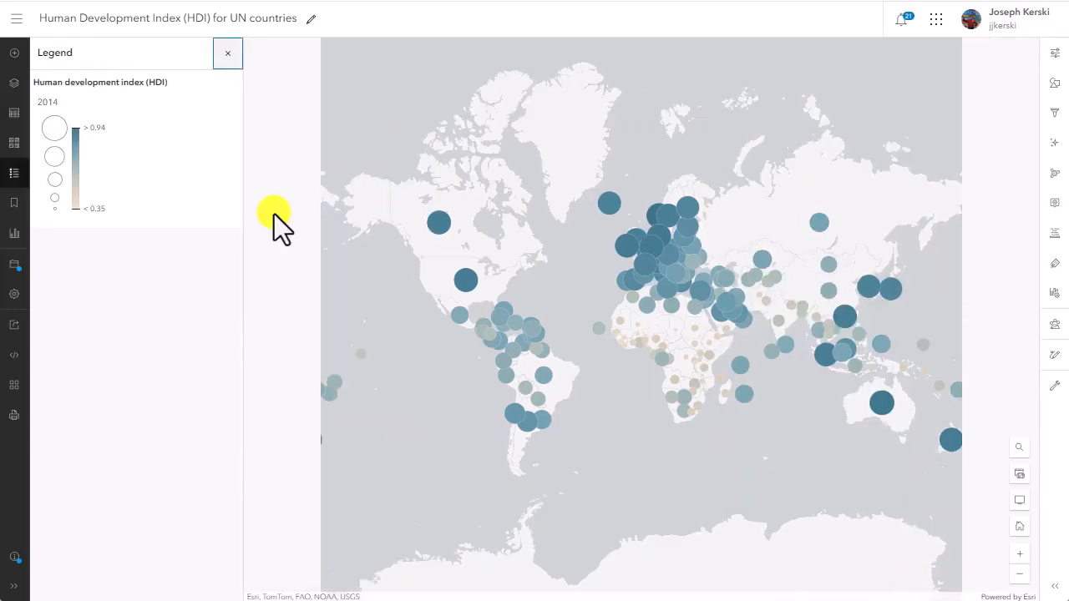
Step: Add the 2000 field to the HDI layer's styling attributes and apply the Compare A to B style
click(1054, 84)
click(875, 202)
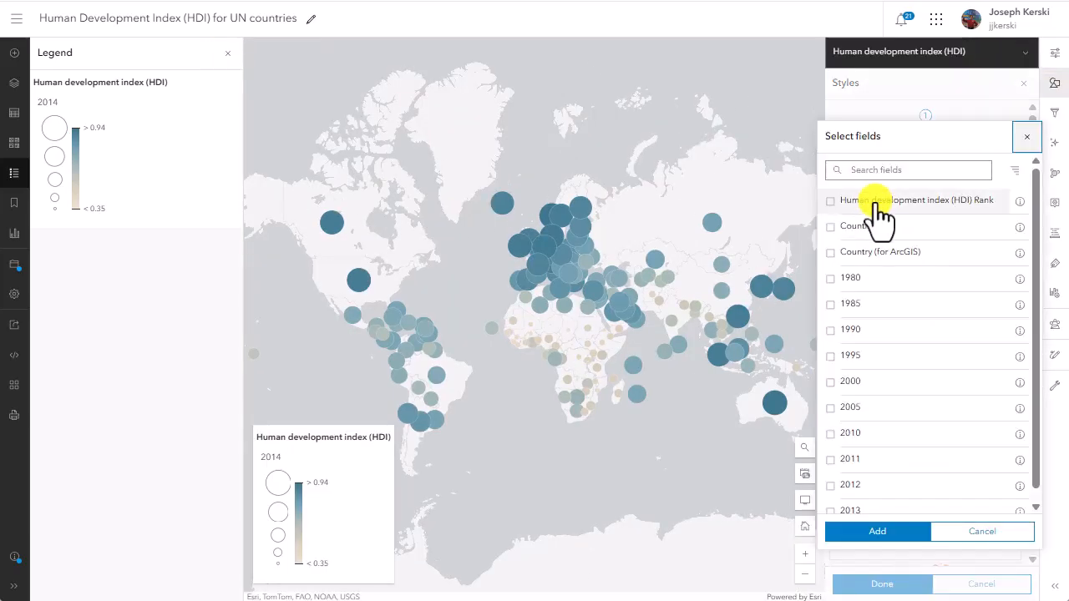
click(869, 381)
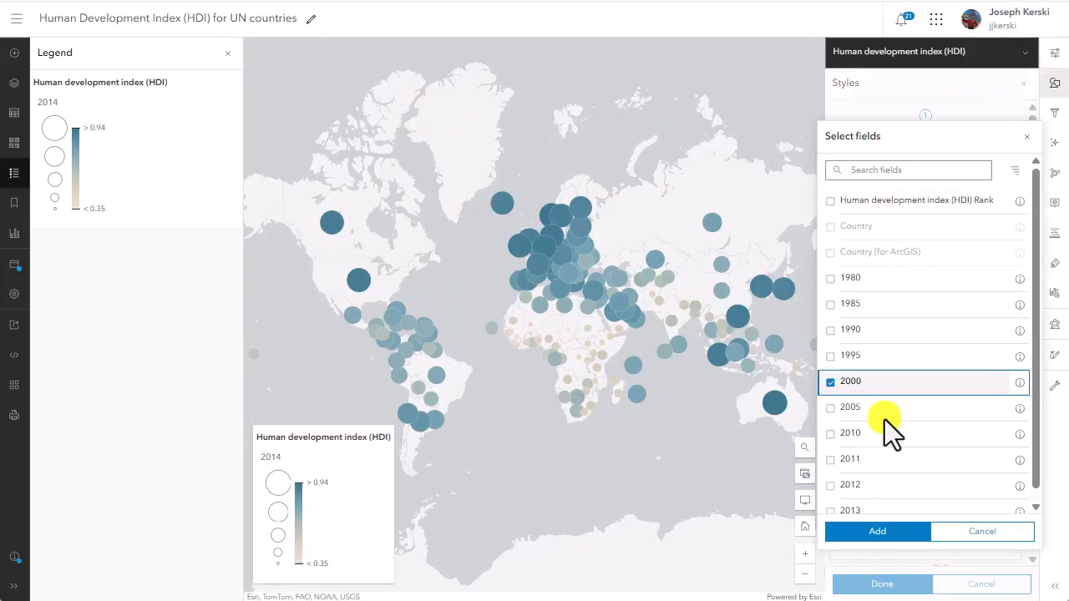
click(879, 531)
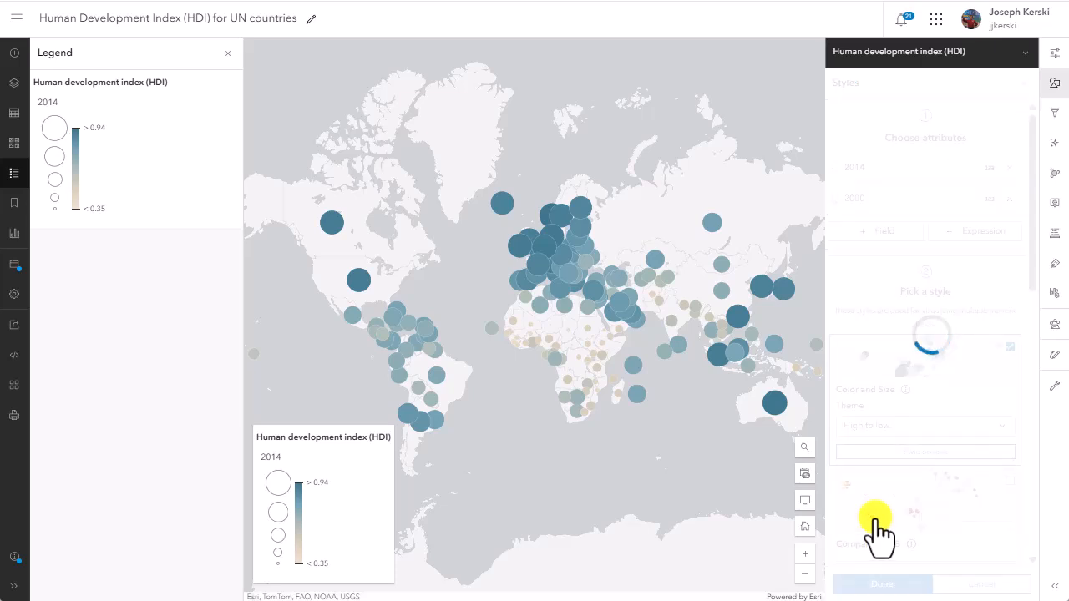
scroll(933, 422, down, 3)
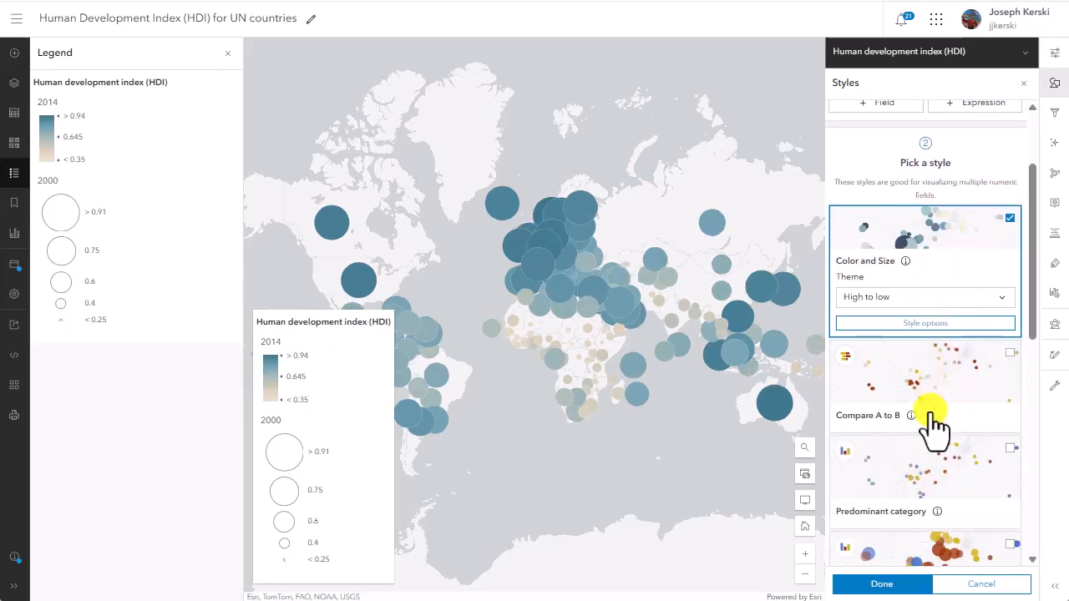
click(927, 372)
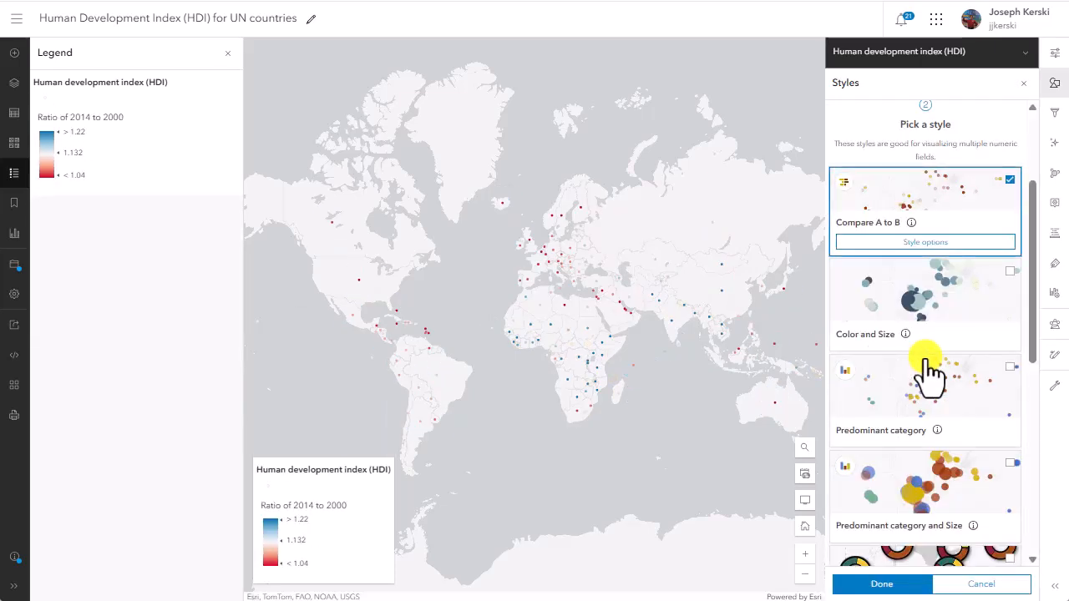
Step: Set the comparison symbols' size to 15 px and the labels to Show A as a percent of B
click(926, 241)
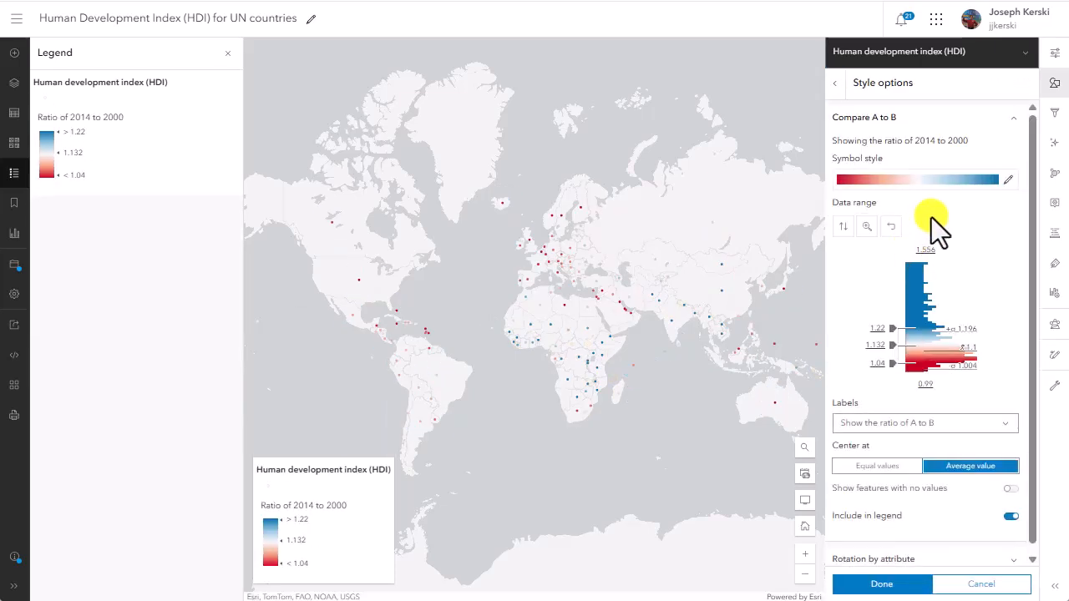
click(1009, 181)
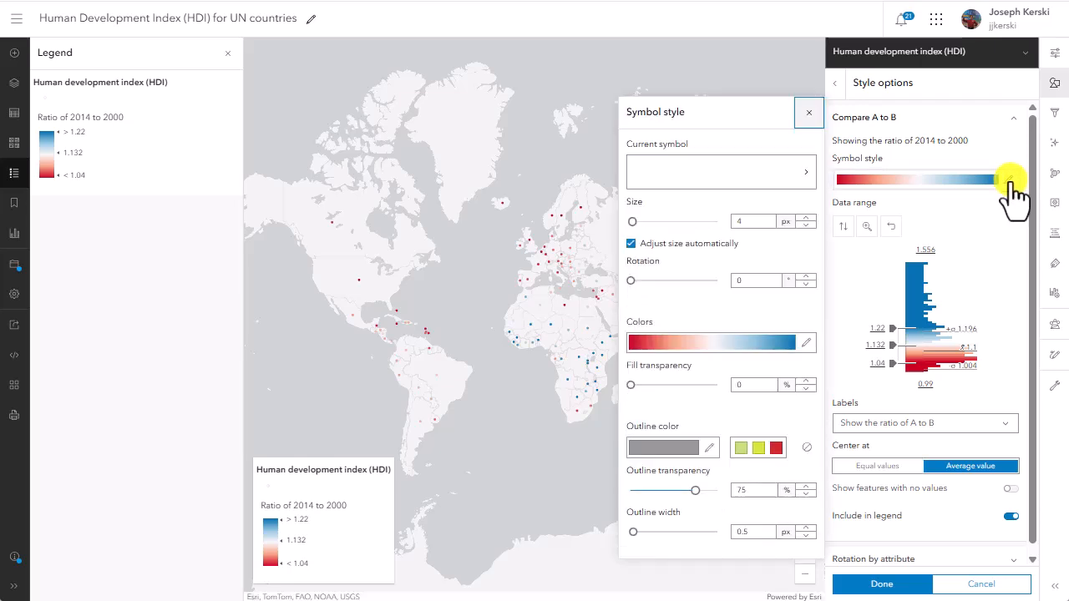
click(807, 217)
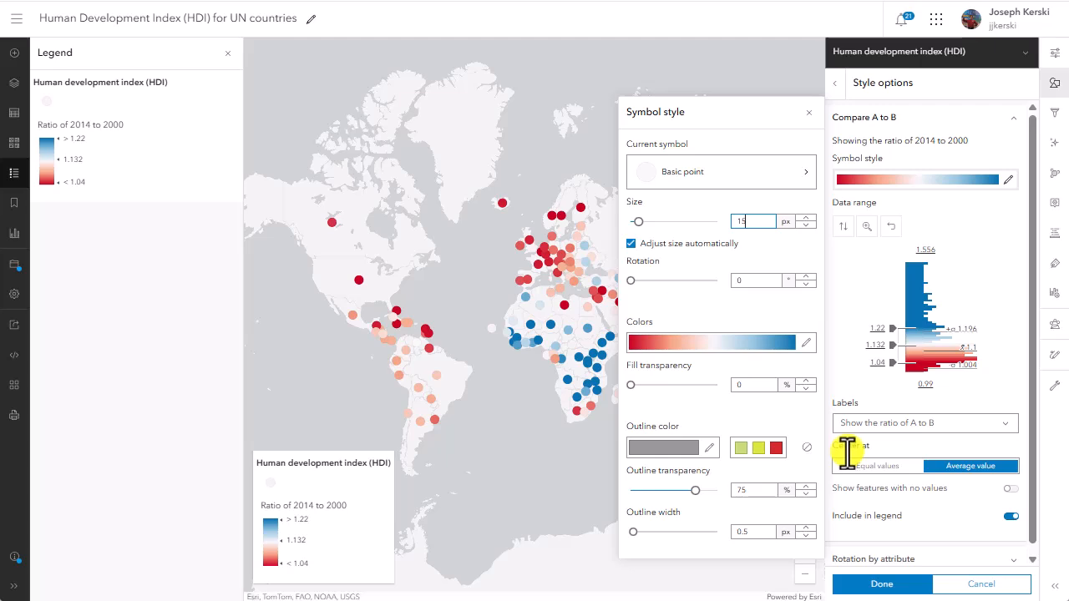
click(925, 426)
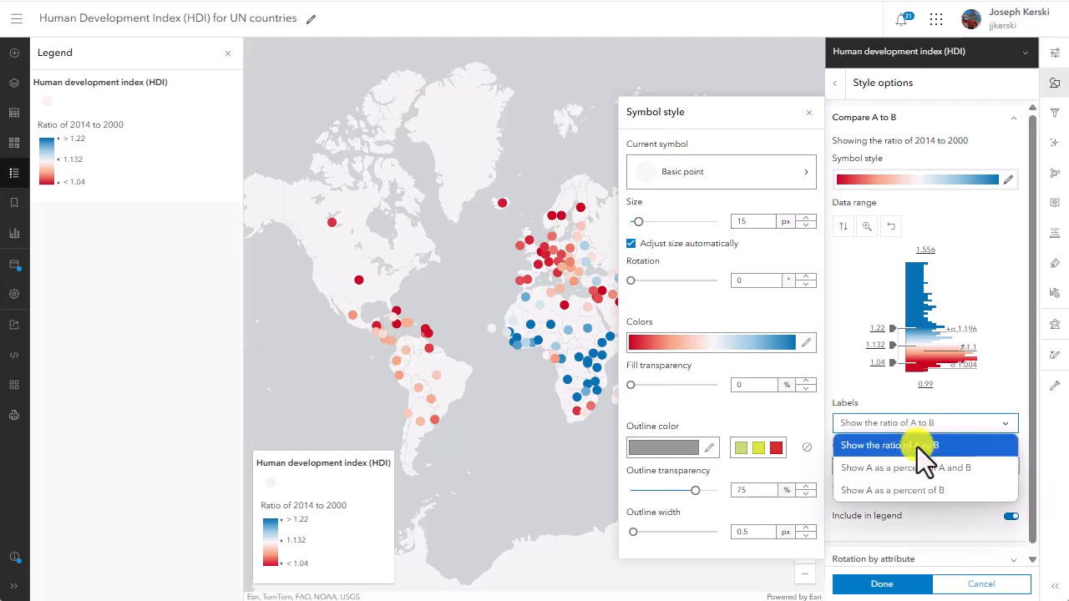
click(924, 495)
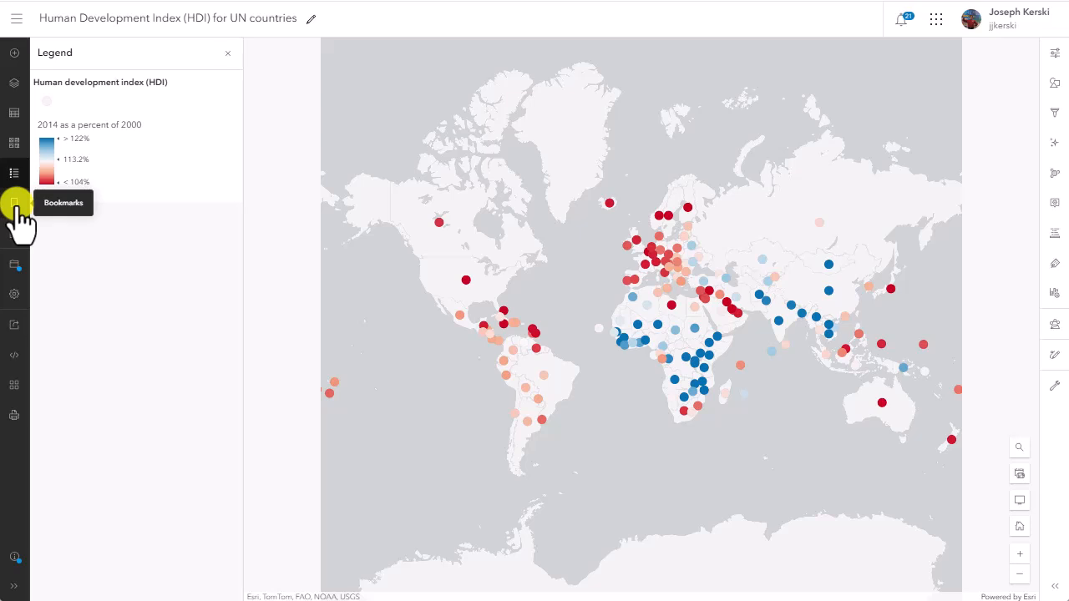
Step: Add a bookmark titled World for the current full-world map extent
click(14, 203)
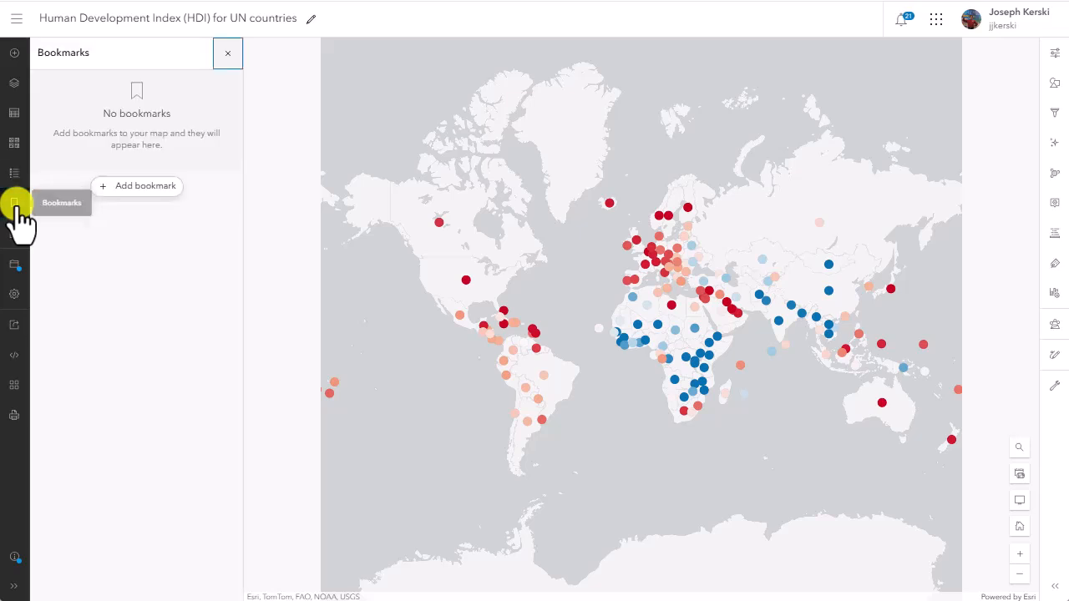
click(124, 195)
text(Wor)
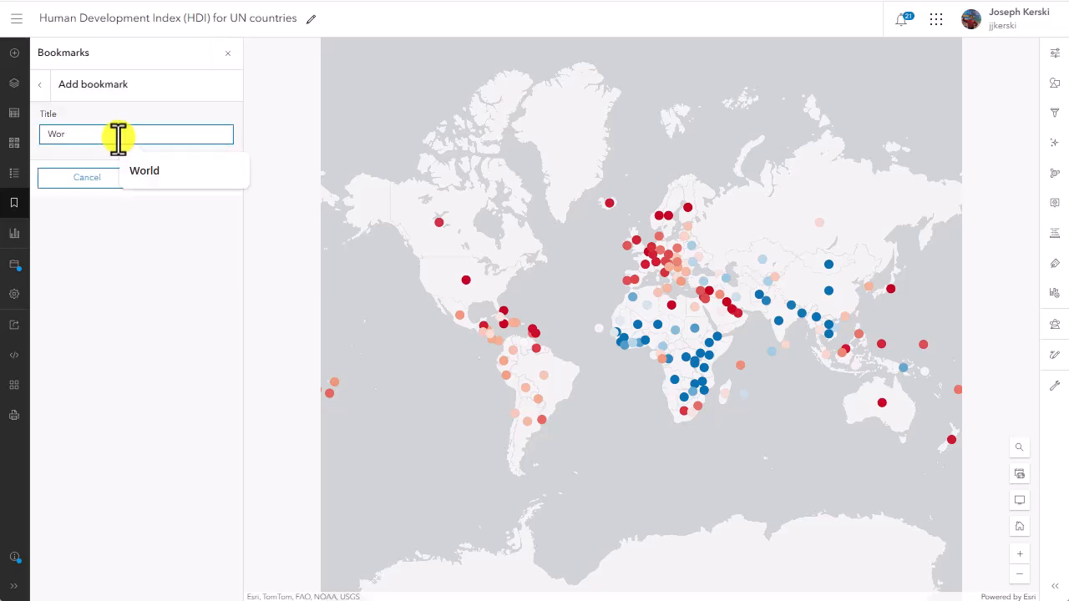
text(ld)
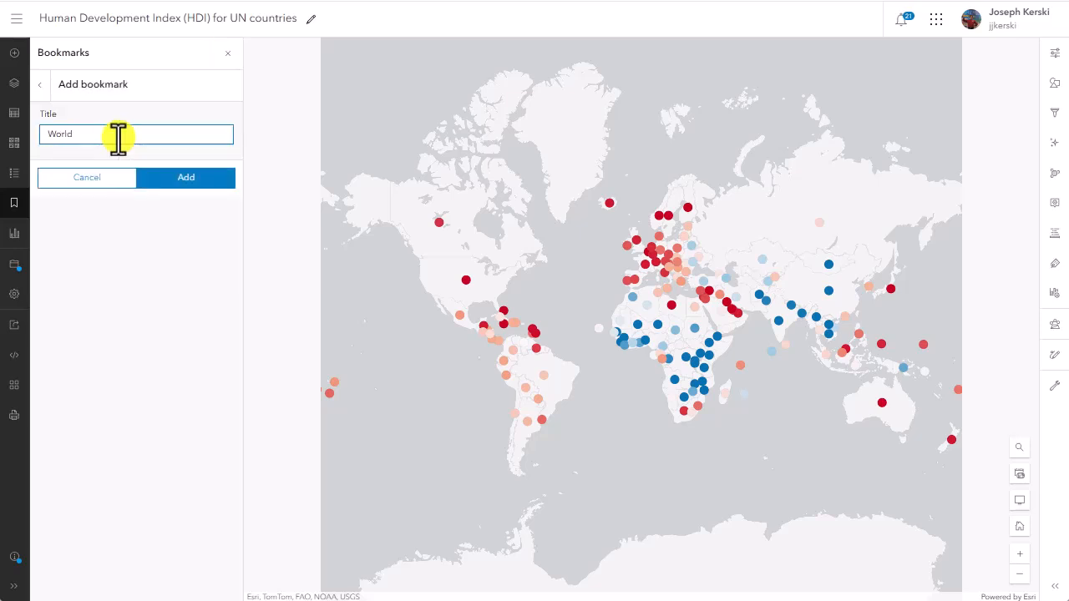
click(195, 181)
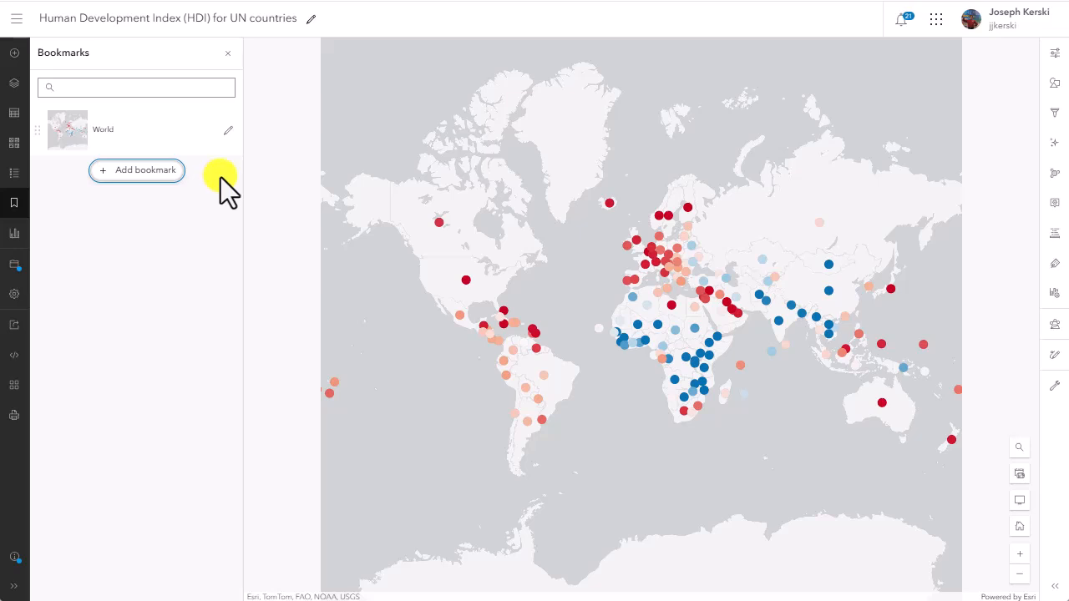
Step: Find Gabon on the map and add a bookmark titled Congo & Gabon for that extent
click(1019, 451)
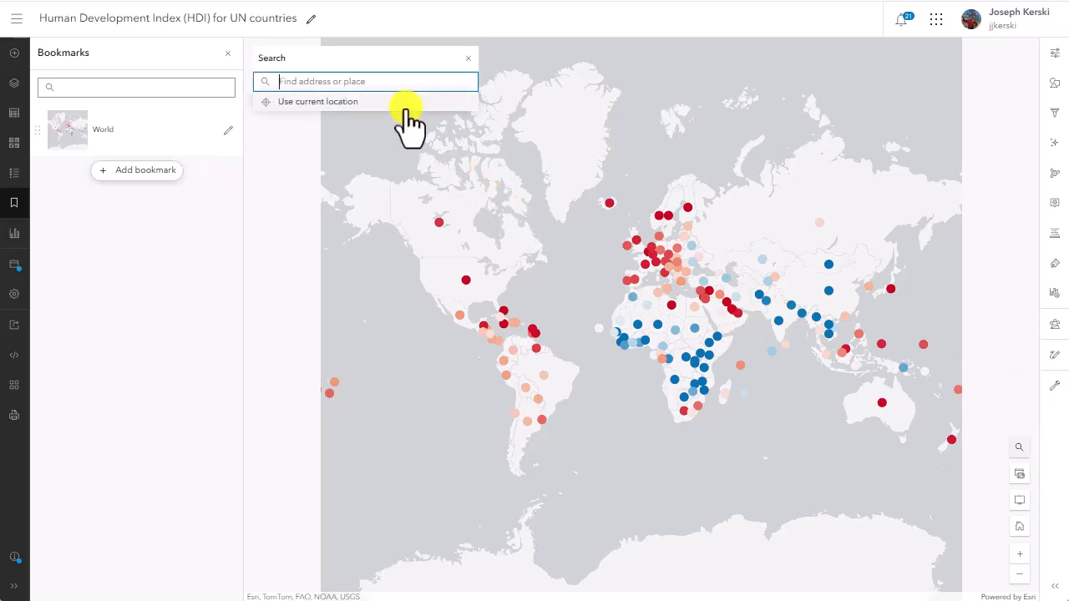
text(gabon)
key(Return)
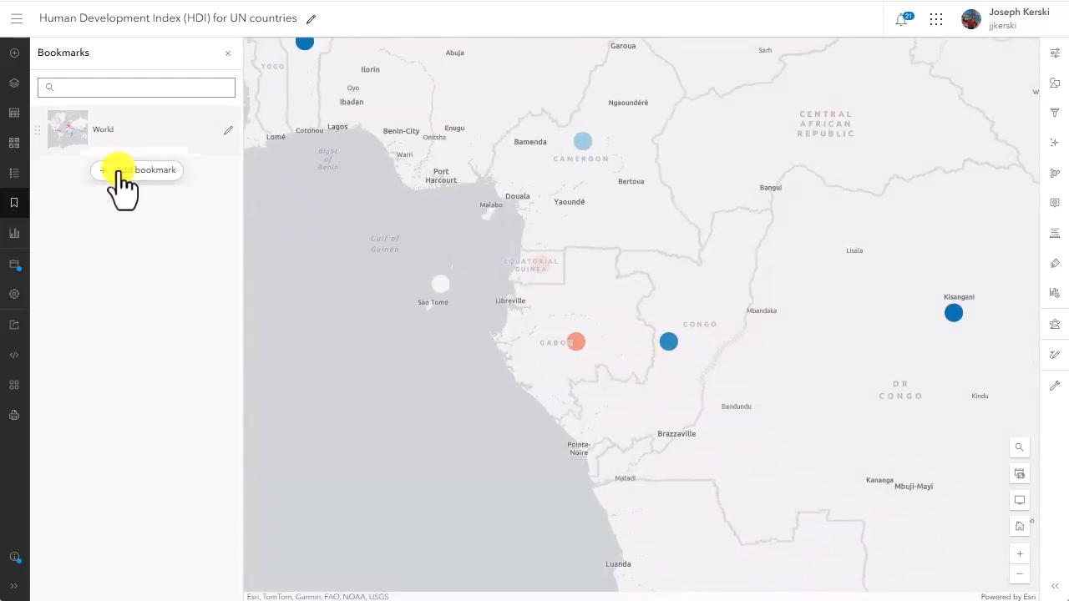
click(119, 171)
click(131, 137)
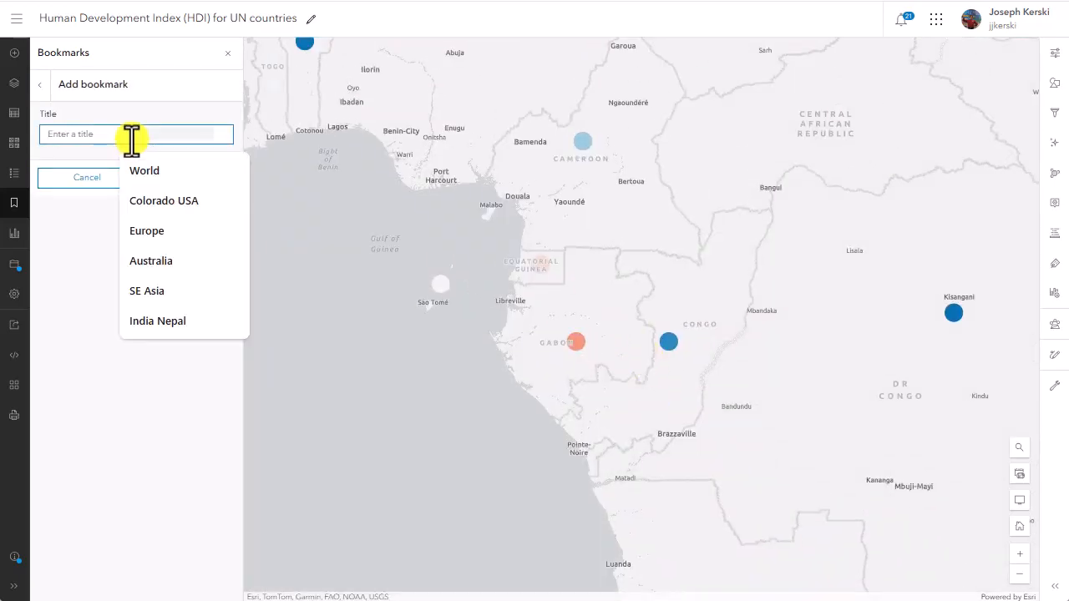
text(Congo & Gabon)
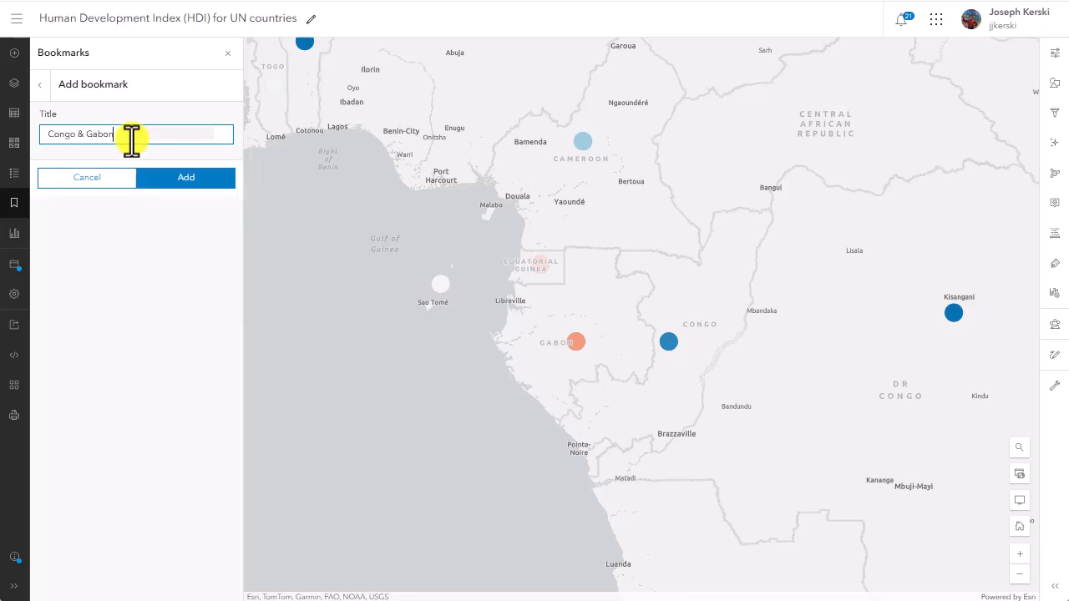
click(183, 177)
Step: Test the bookmarks by going to World, to Congo & Gabon, and back to World
click(203, 142)
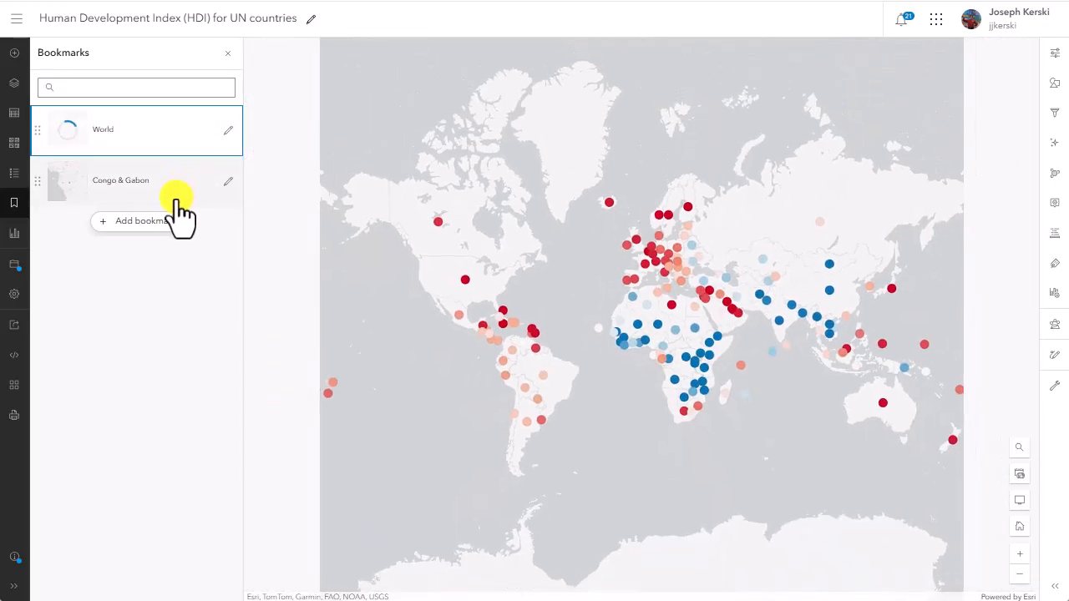
click(168, 194)
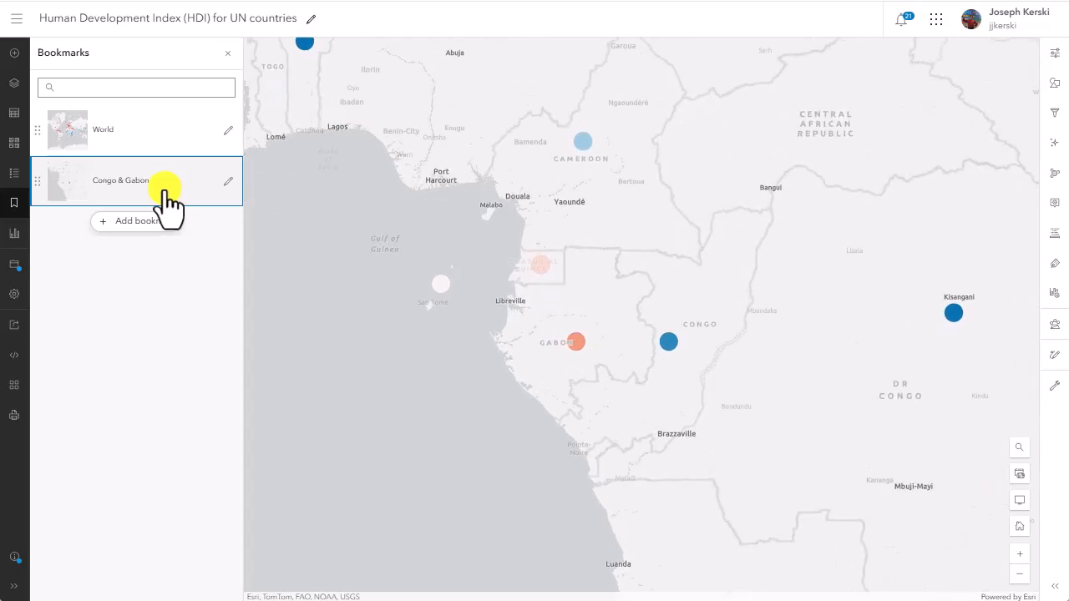
click(136, 141)
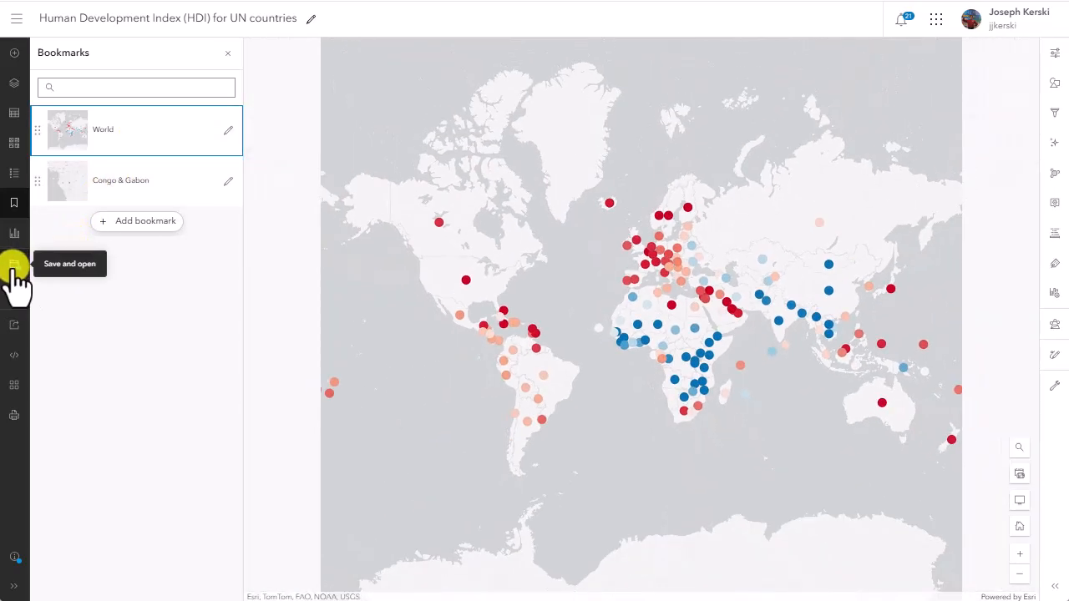
Step: Save a copy of the map titled Human Development Index (HDI) for UN countries AAG Test, keeping its sharing level at Owner
click(14, 268)
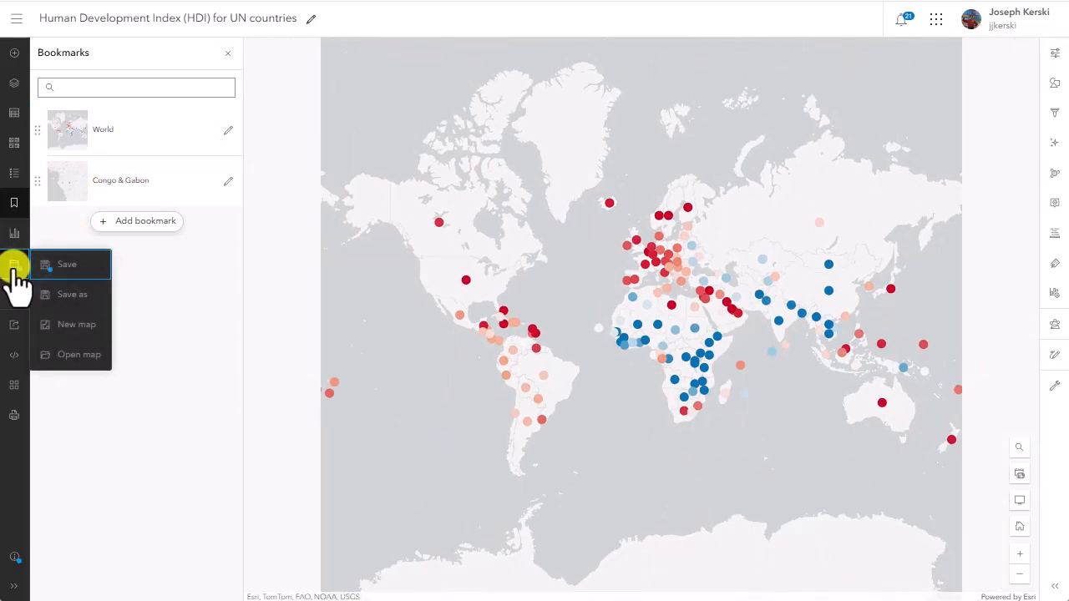
click(58, 291)
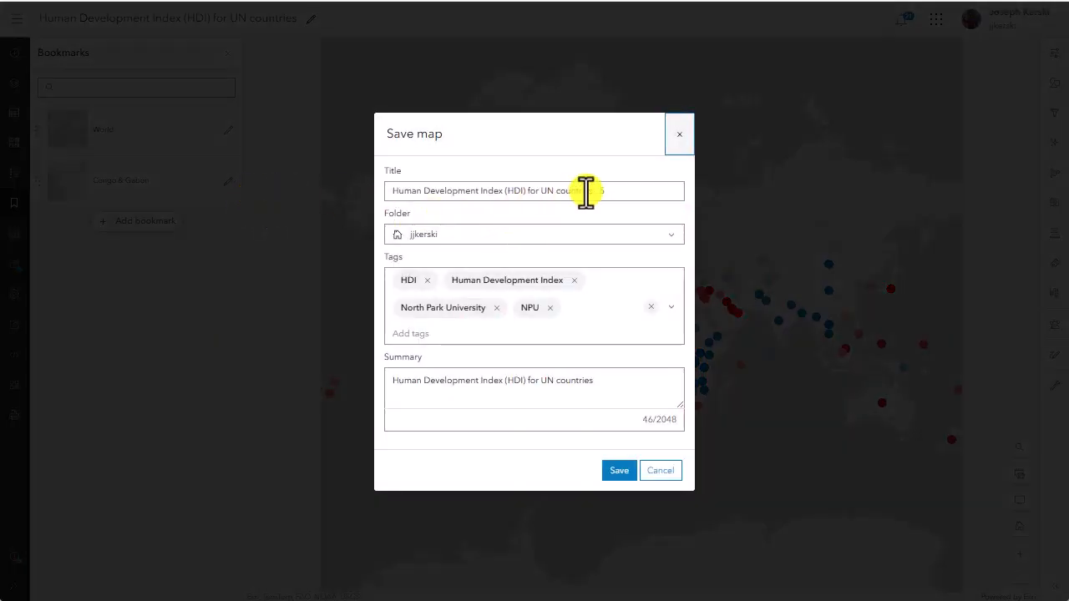
click(611, 192)
text(AAG Test)
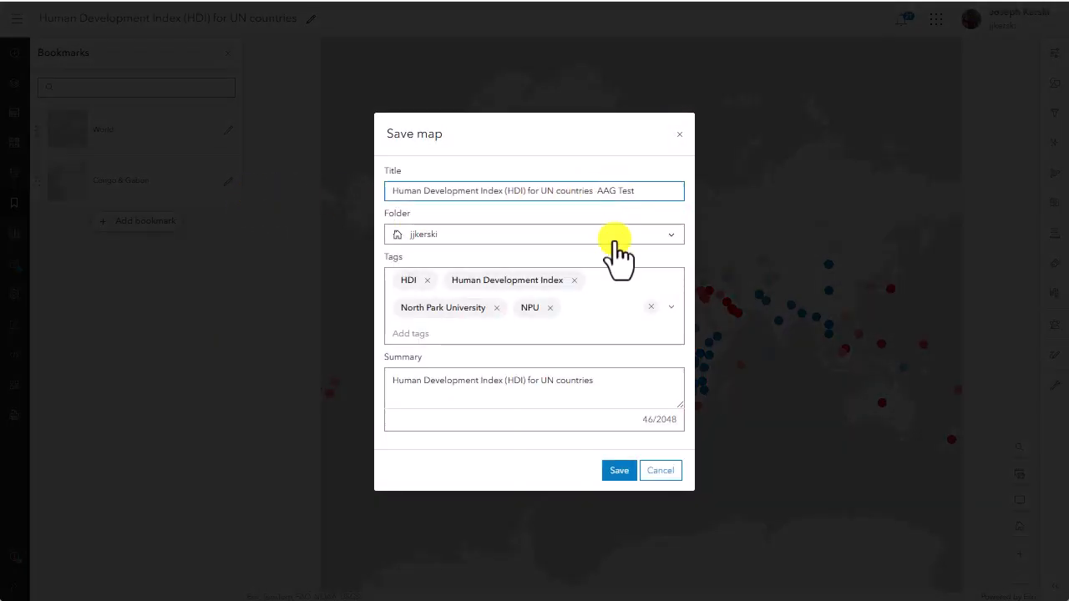
click(610, 471)
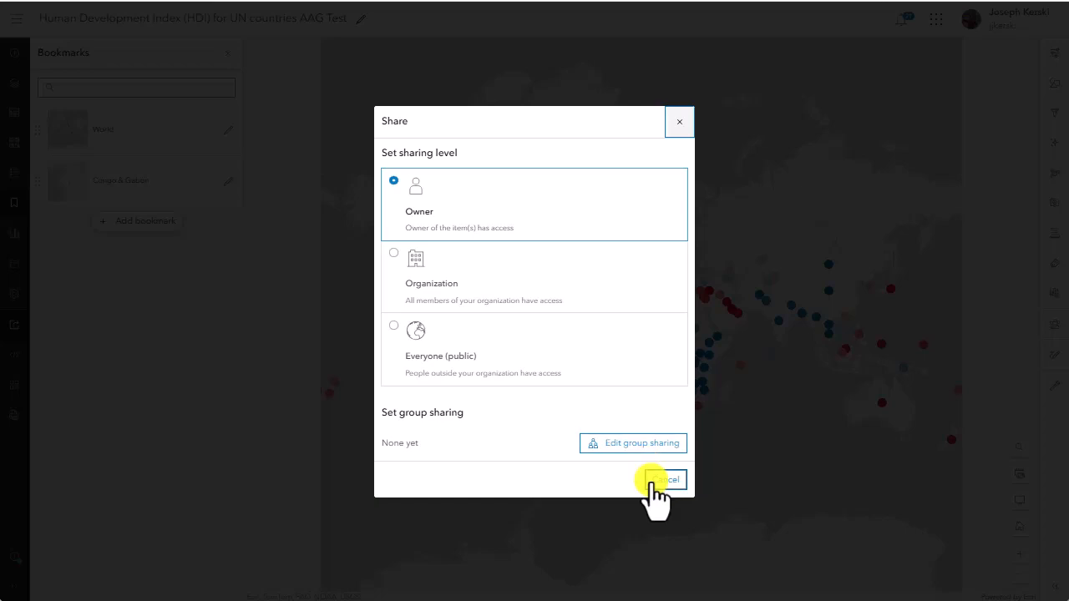
click(654, 482)
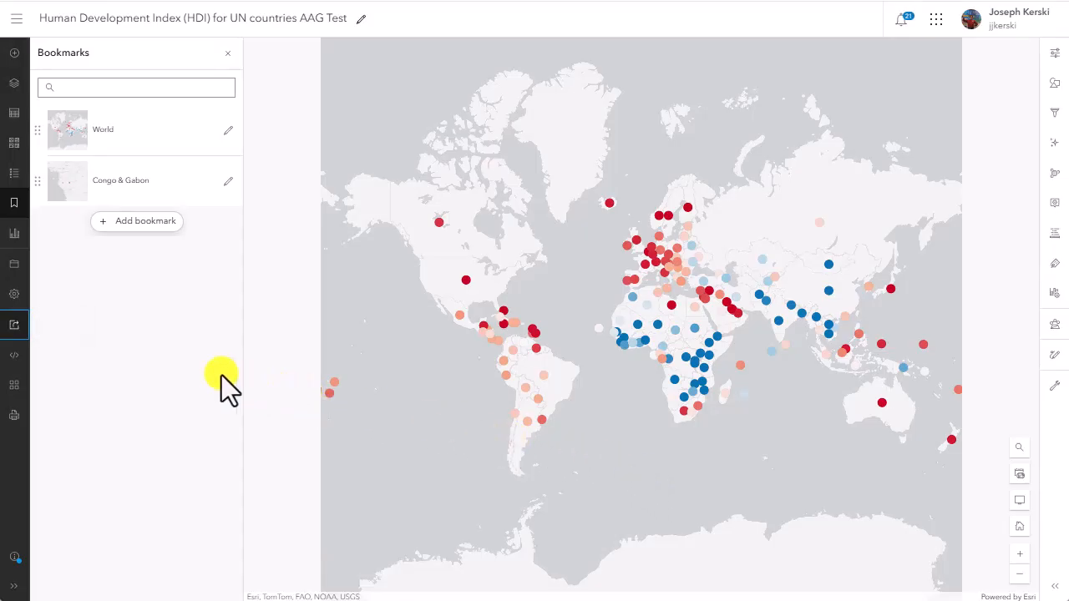
Step: Start creating an Instant App from the saved map and look through the available app templates
click(15, 385)
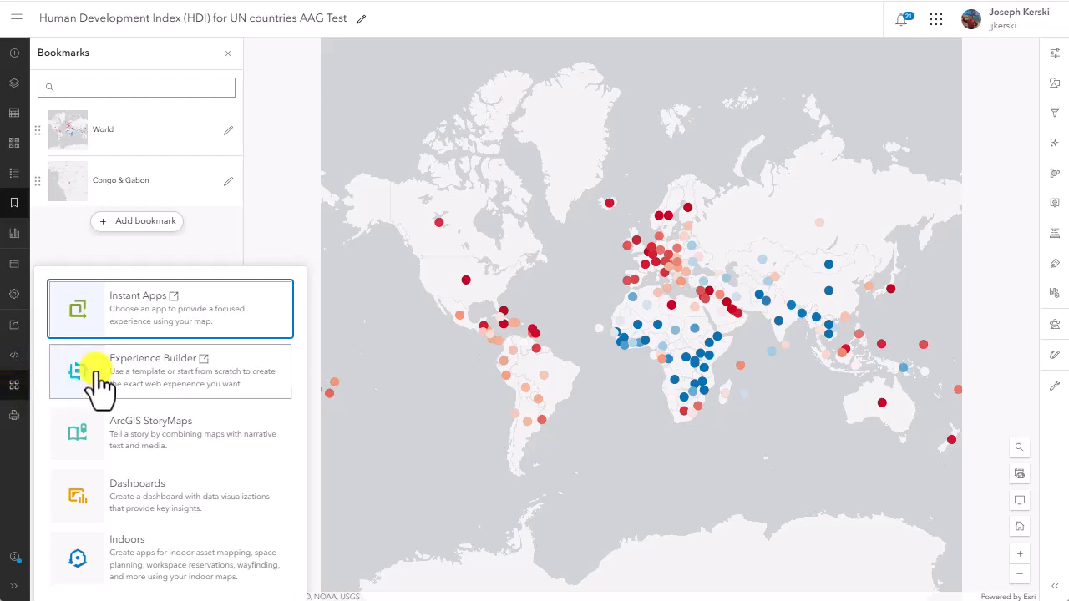
click(134, 321)
scroll(981, 381, down, 3)
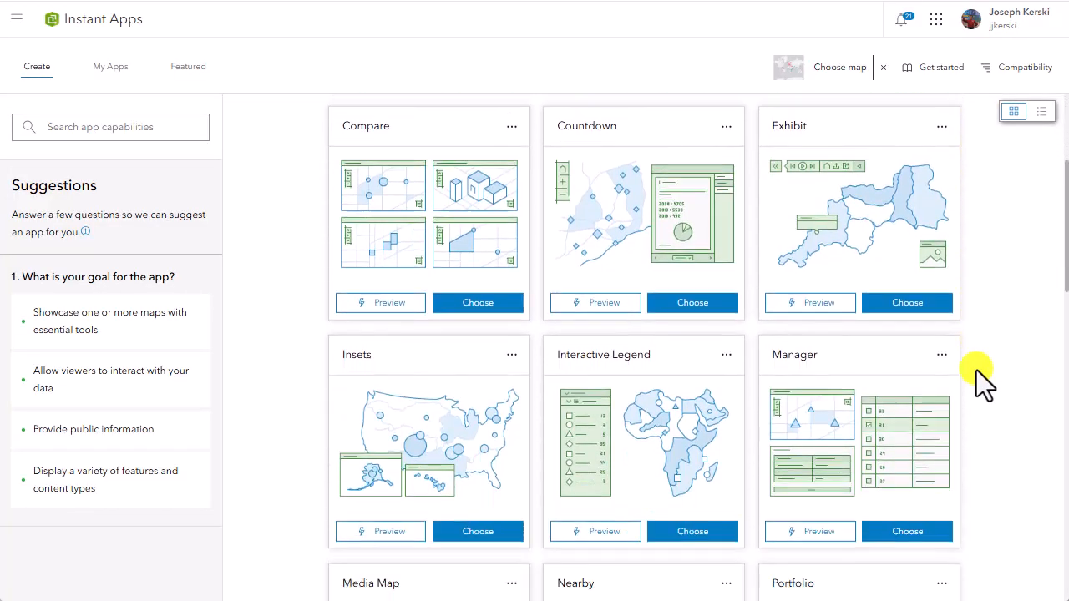
scroll(976, 371, down, 5)
scroll(976, 376, up, 8)
Step: Read the Compare template's description and create a Compare app titled Human Development Index (HDI) for UN countries AAG Test Instant App Compare
click(512, 377)
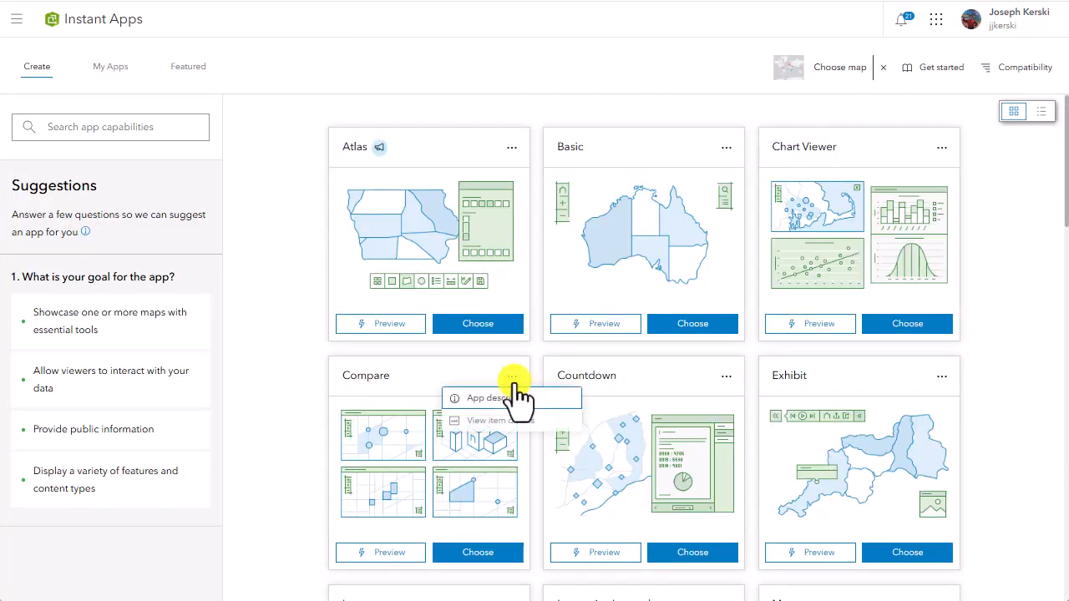
click(511, 399)
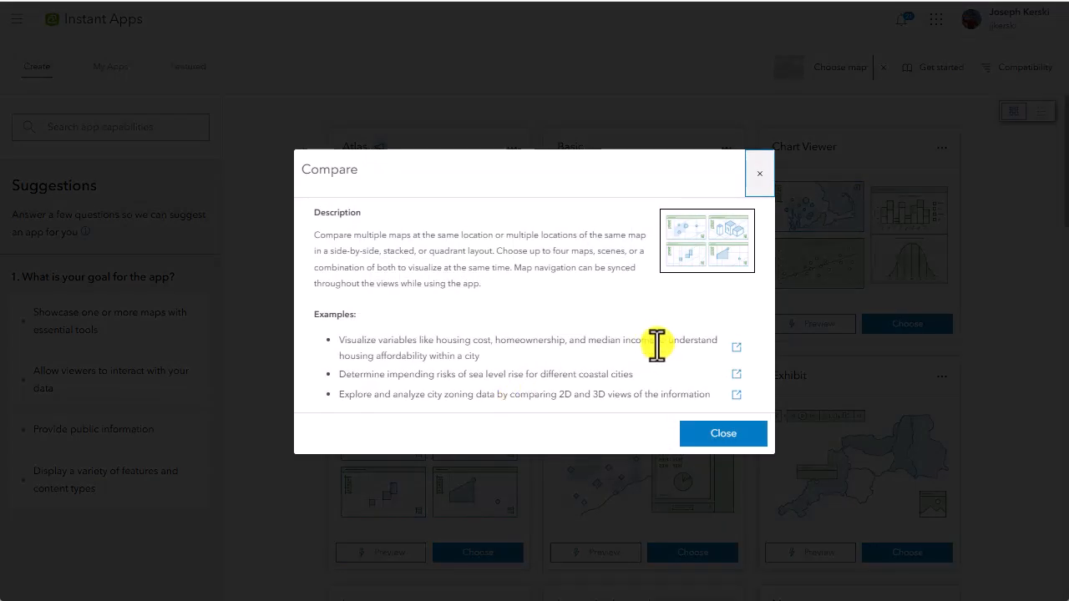
click(710, 441)
click(480, 547)
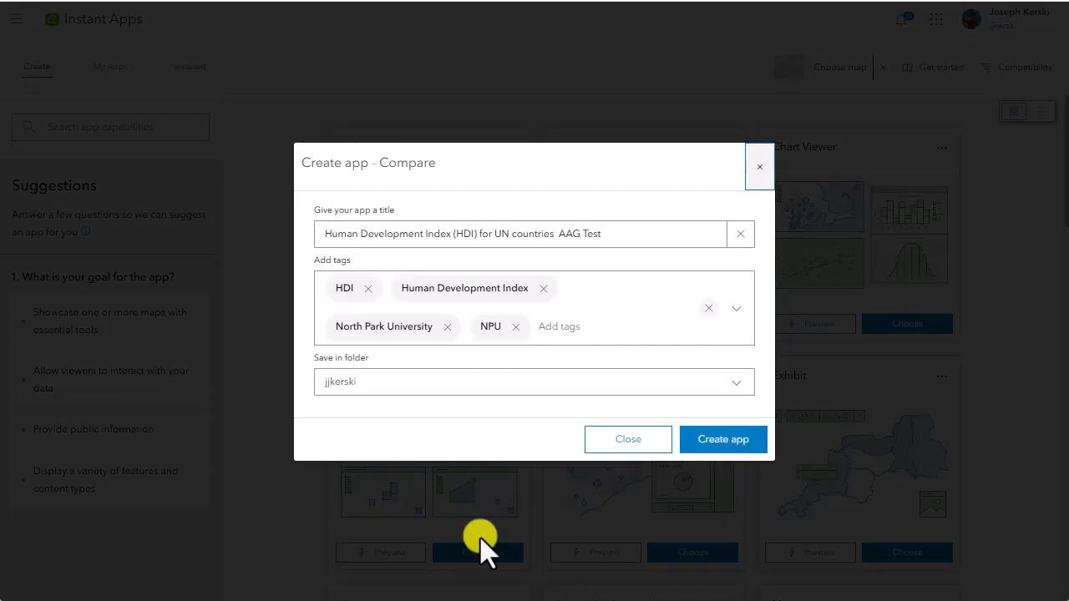
click(613, 234)
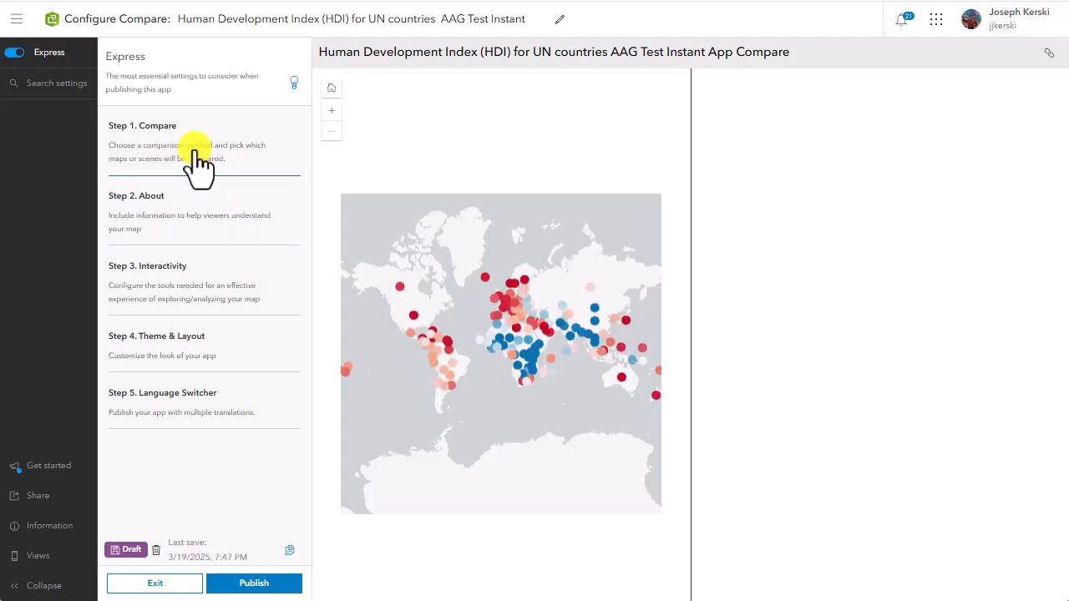
Step: Set the comparison method to Single map and choose the Human Development Index (HDI) for UN countries AAG Test map
click(199, 163)
click(242, 200)
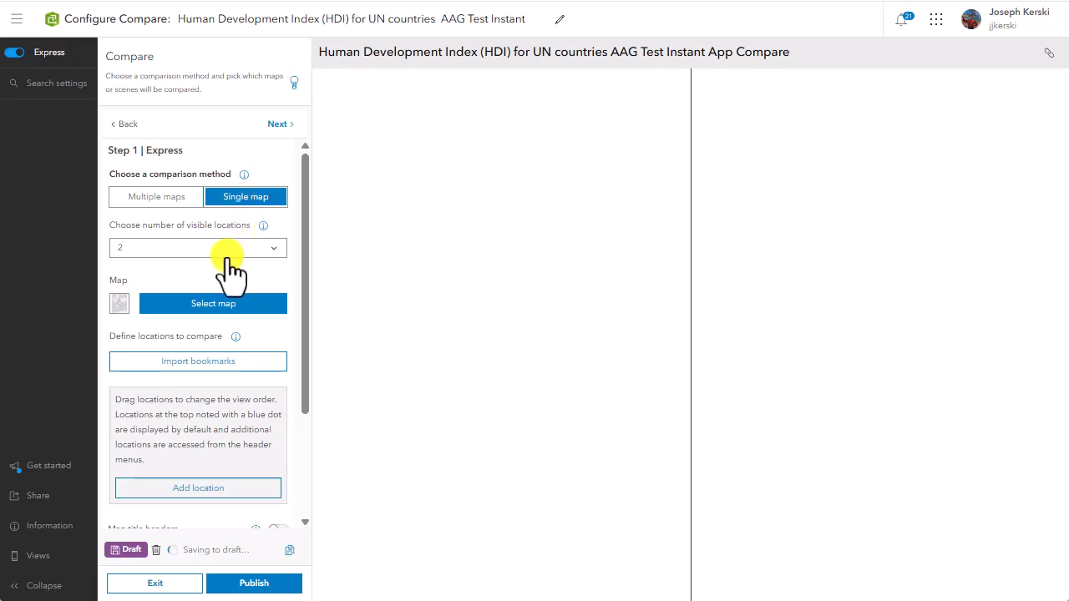
click(219, 303)
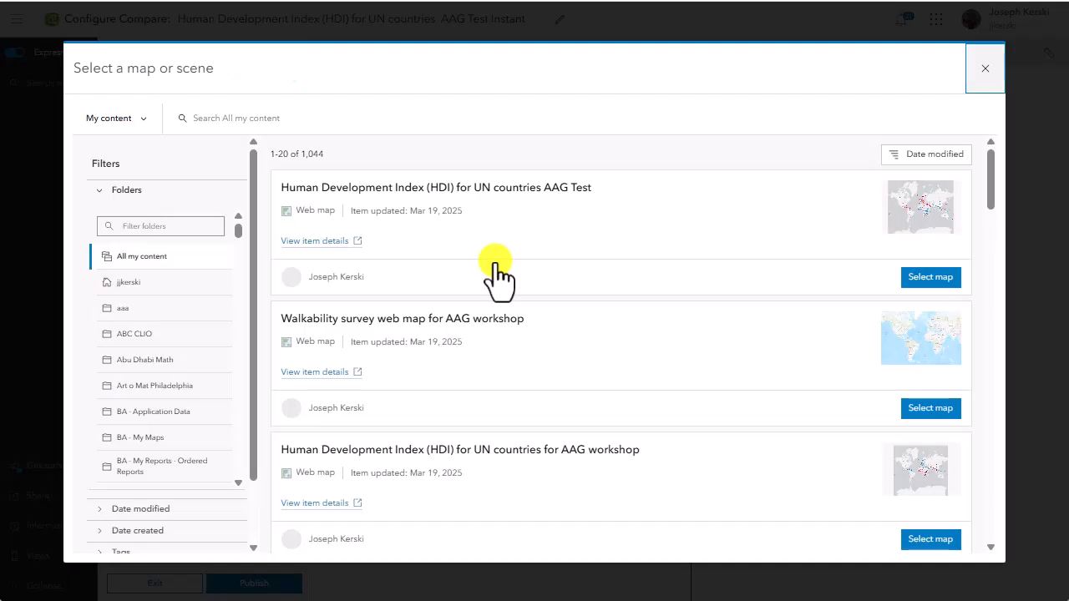
click(951, 284)
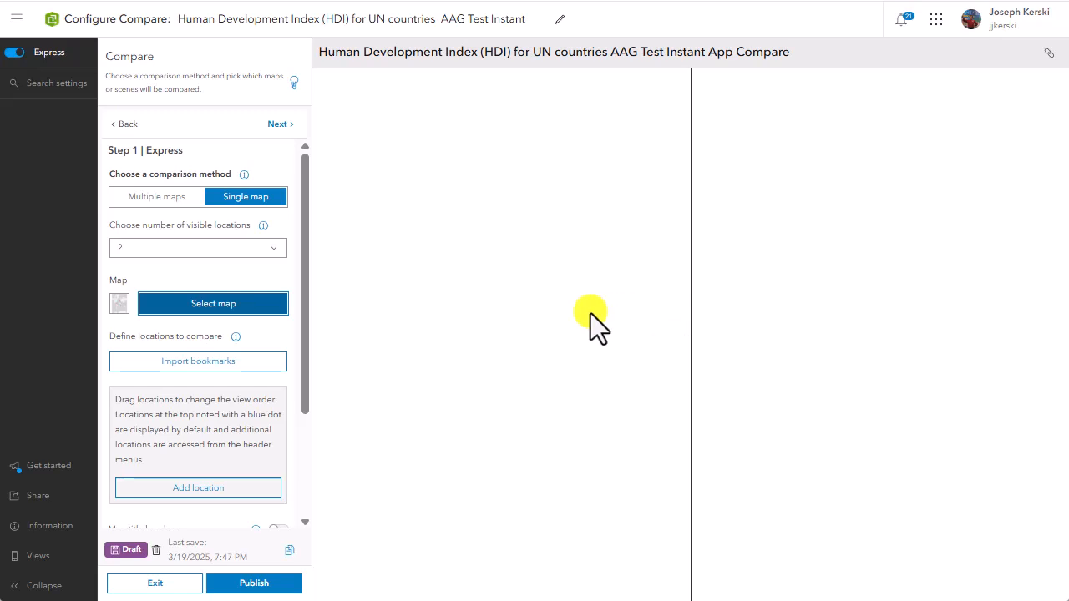
Step: Import the map's bookmarks as the locations to compare and enable map title headers
click(184, 360)
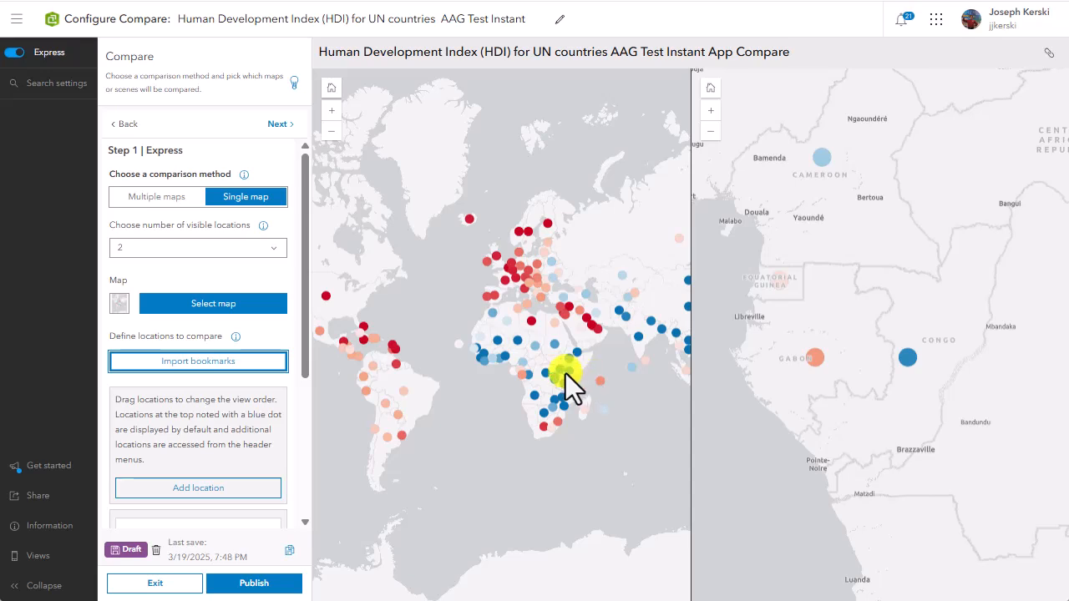
scroll(281, 393, down, 3)
click(278, 381)
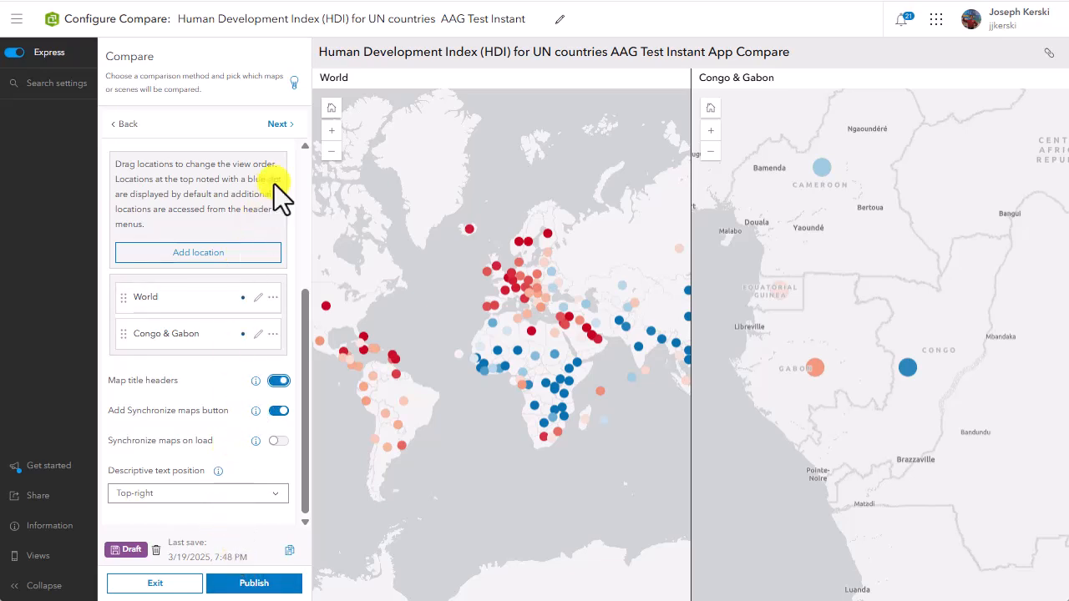
Step: In the About settings, enable the legend, have it open when the app loads, and enable a fixed pop-up location
click(278, 127)
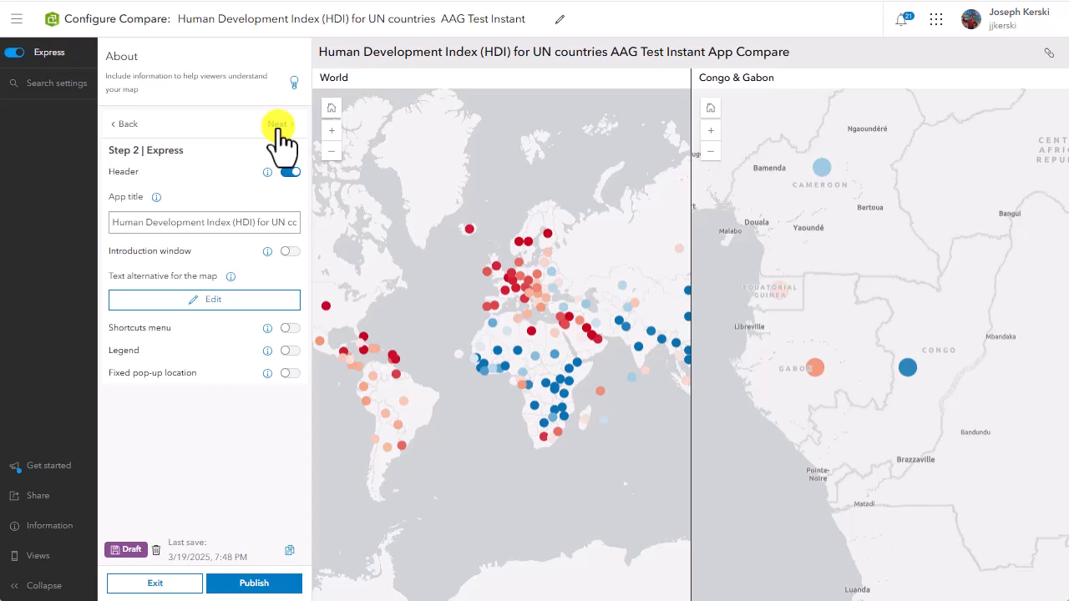
click(289, 351)
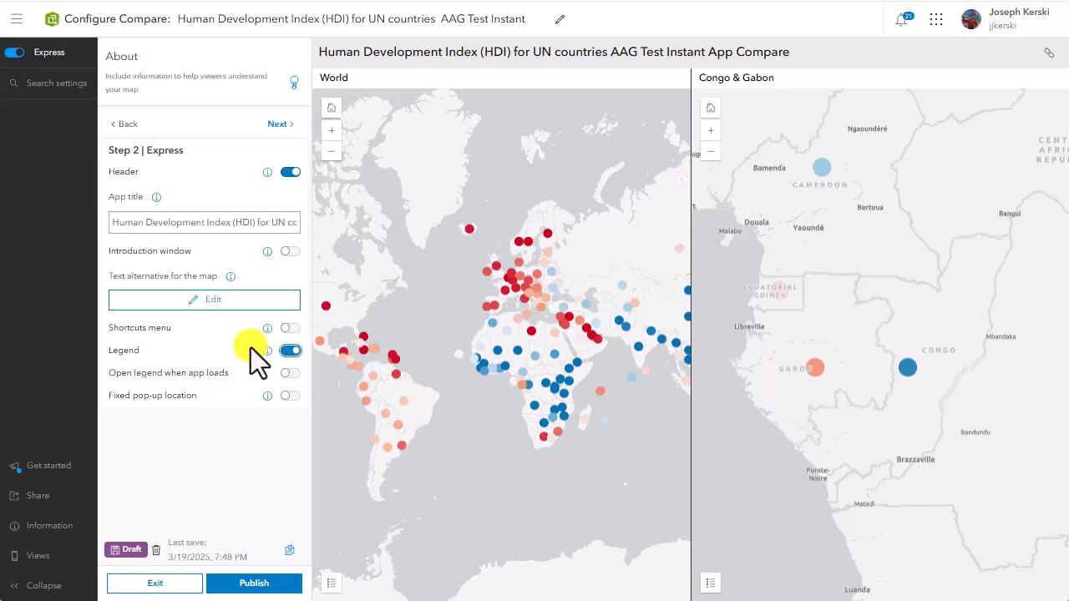
click(285, 374)
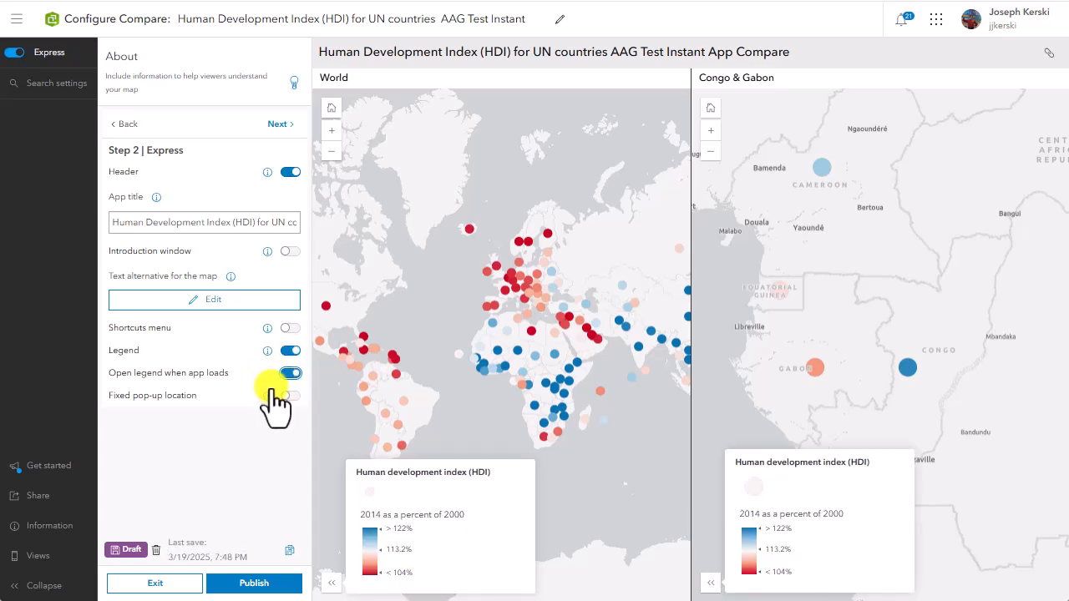
click(289, 398)
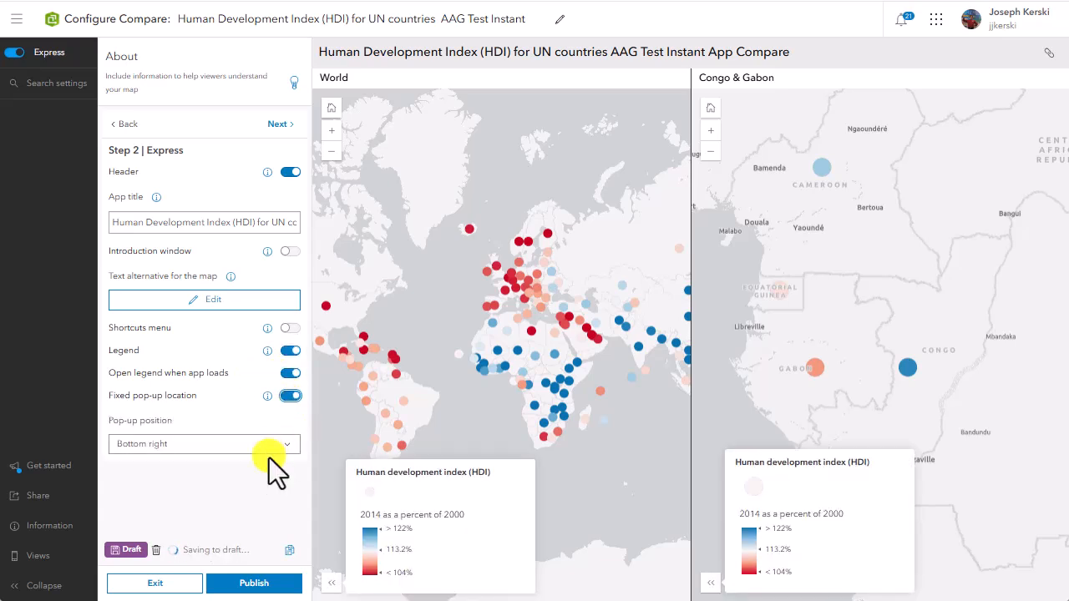
Step: Enable the Expand map or scene tool and move the Home button widget to the Bottom right position
click(279, 124)
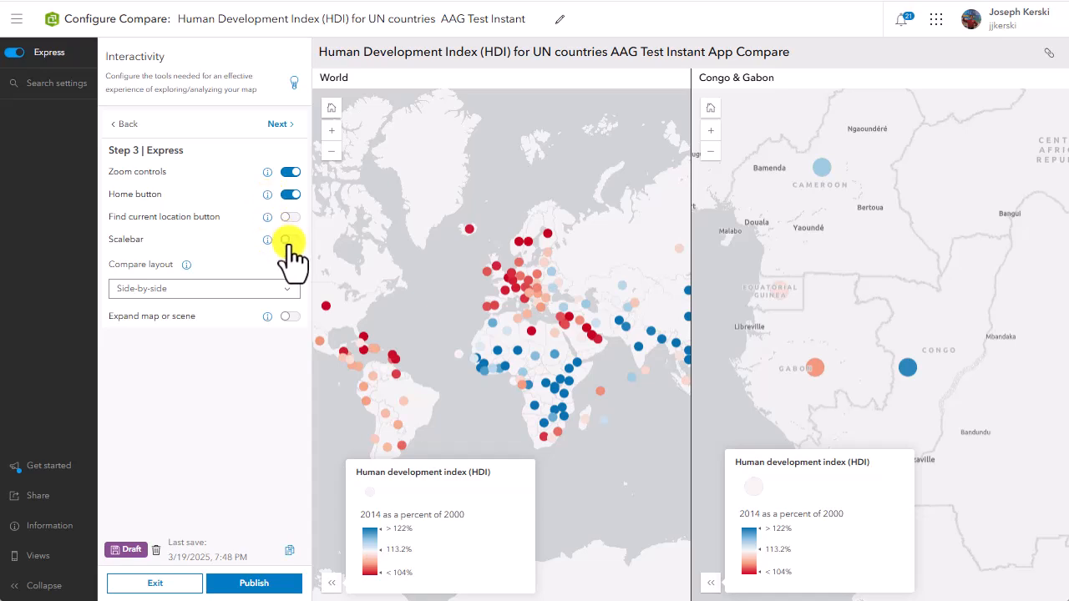
click(288, 319)
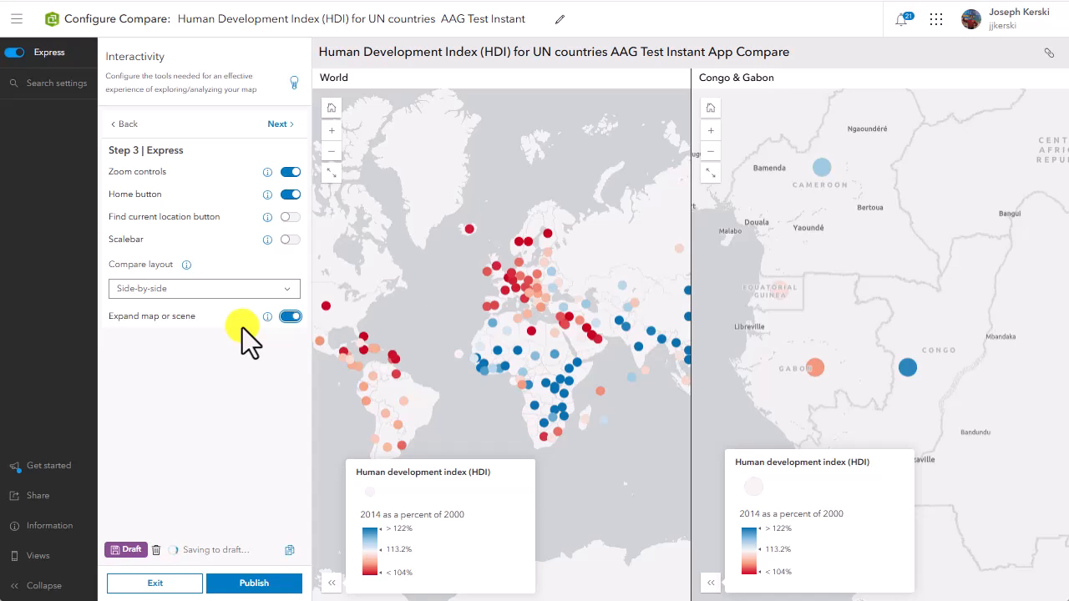
click(278, 124)
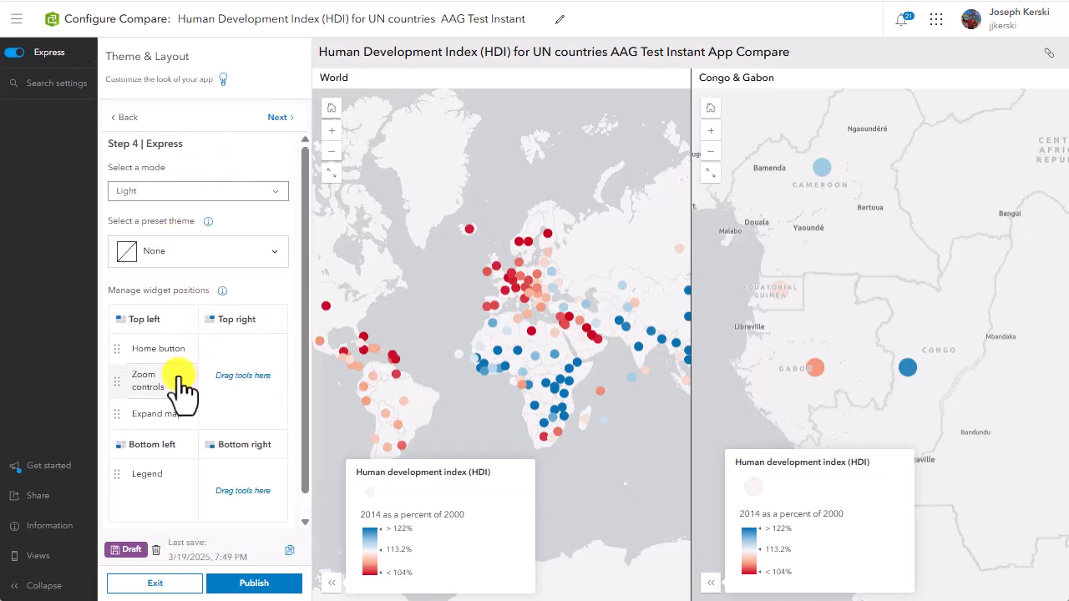
drag(179, 368, 225, 474)
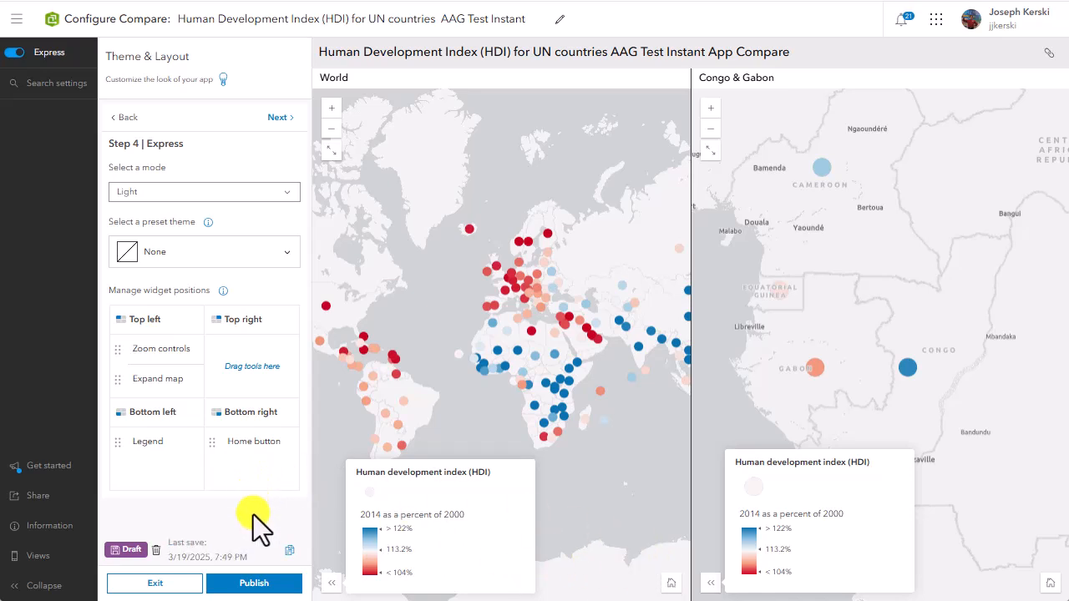
Step: Publish the Compare app, confirm the publication, and launch it
click(251, 584)
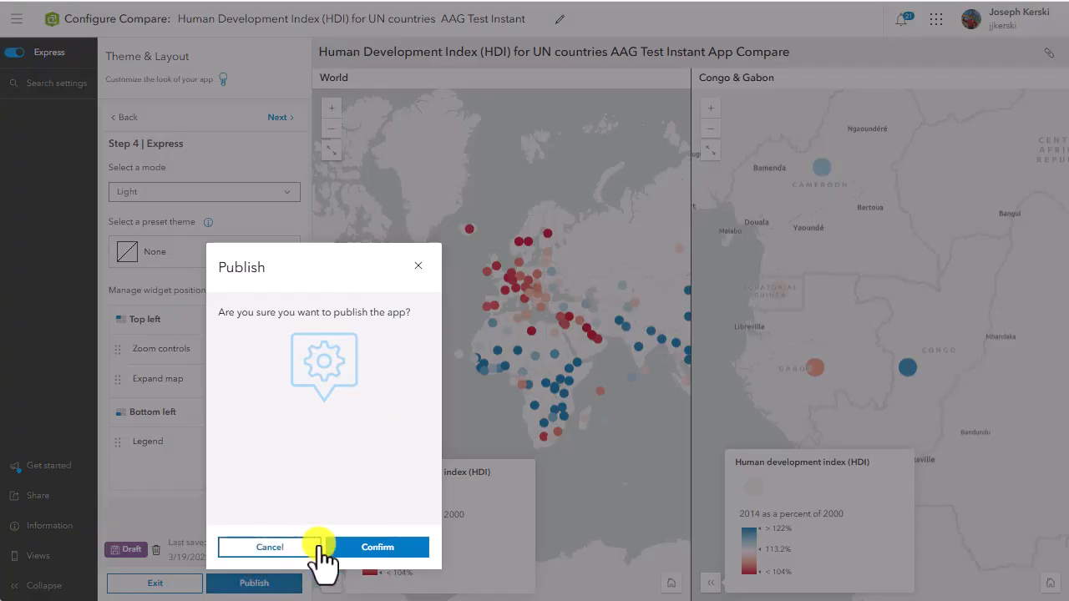
click(368, 550)
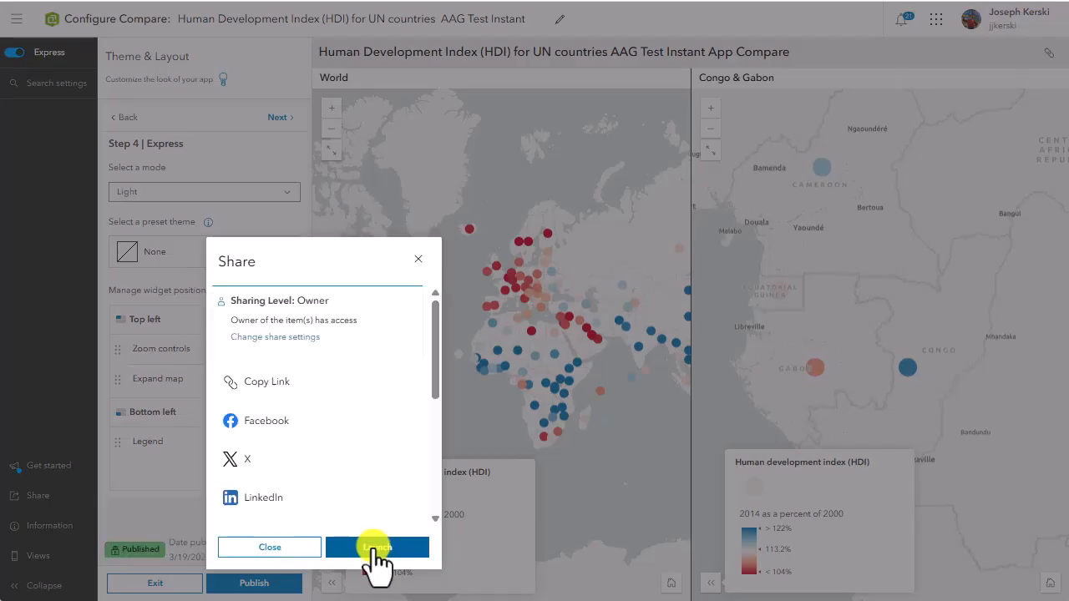
click(376, 547)
Step: Explore both maps in the launched app and examine the HDI pop-ups for Congo and Gabon
scroll(317, 330, up, 2)
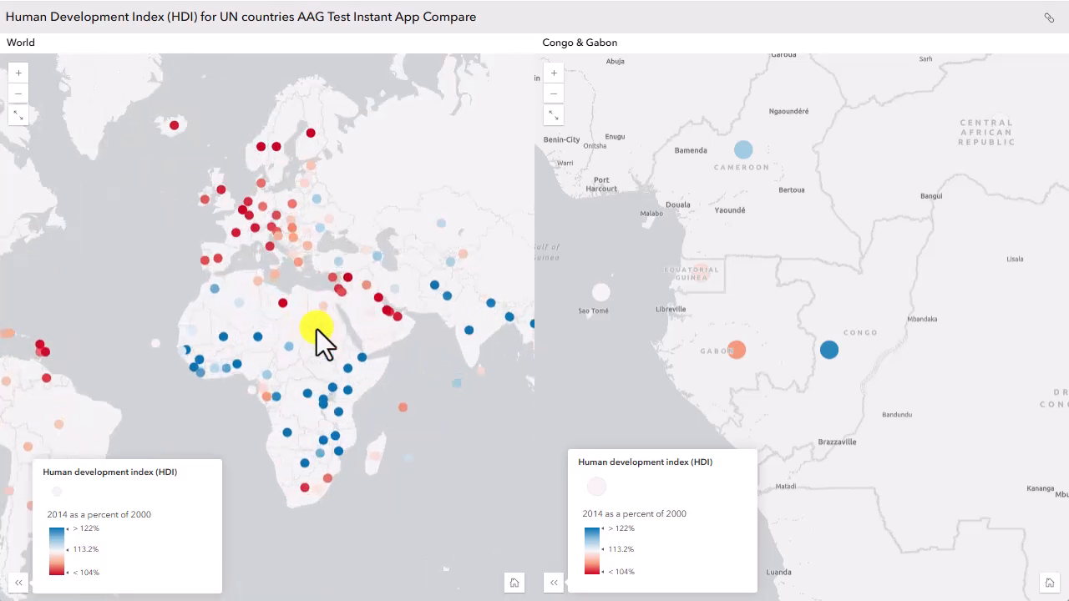
drag(316, 329, 273, 313)
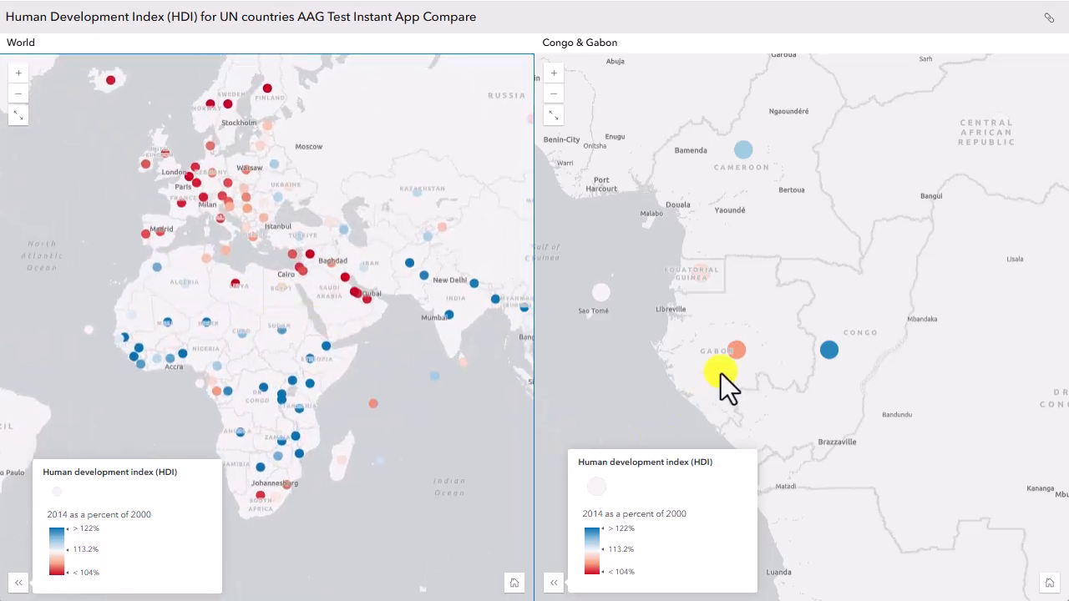
scroll(721, 374, up, 1)
drag(778, 329, 626, 363)
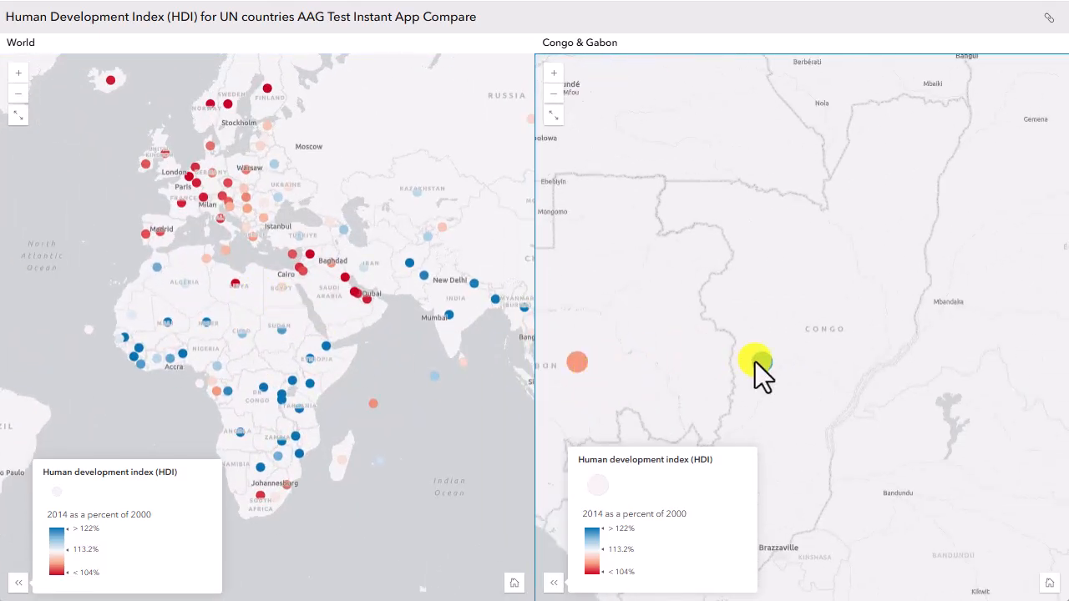
click(757, 361)
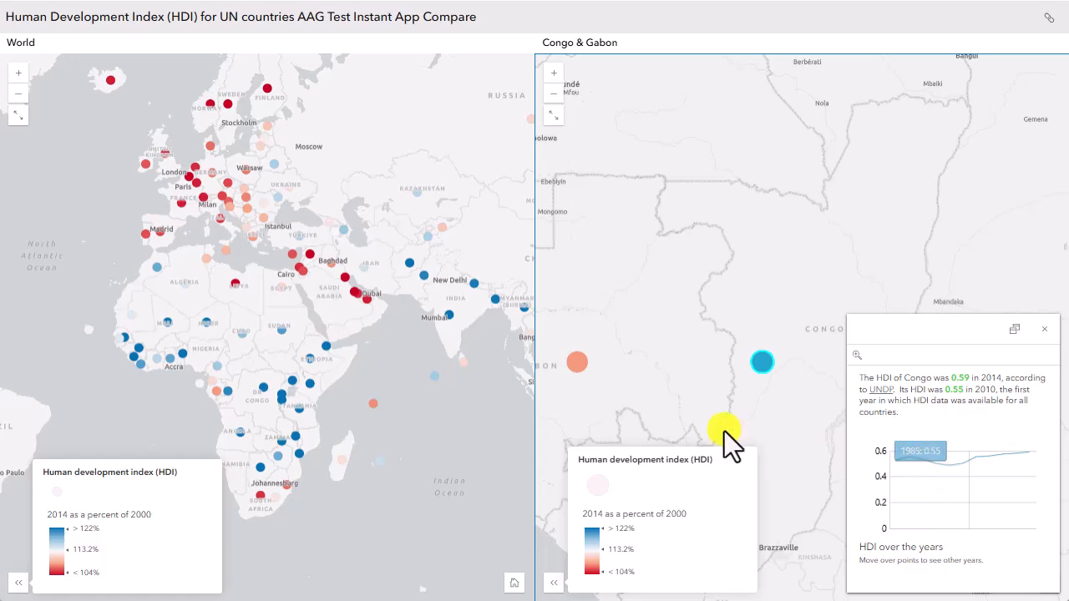
drag(682, 399, 747, 393)
click(652, 363)
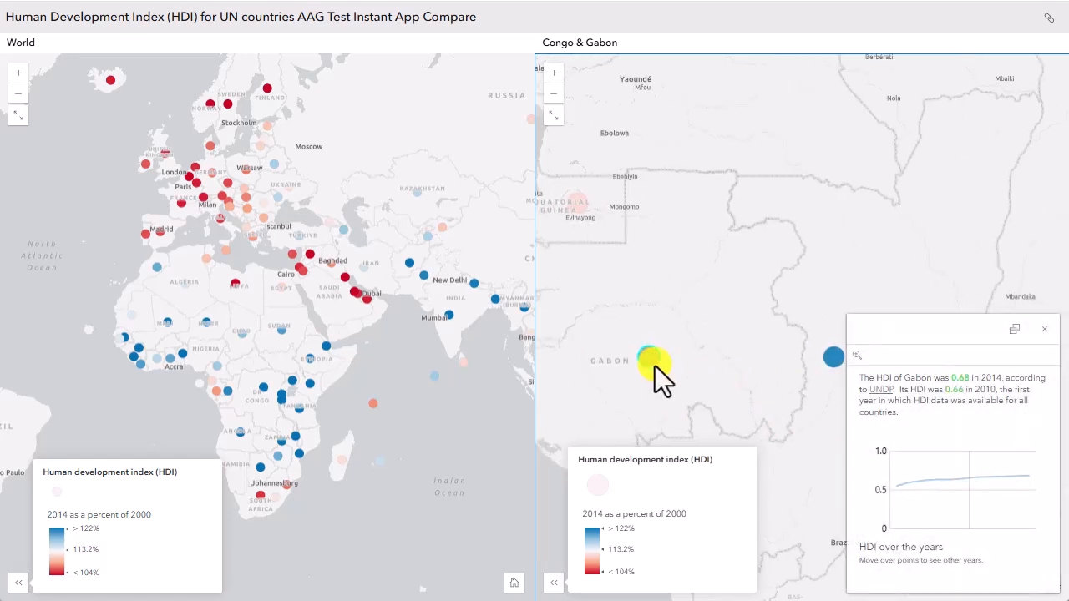
Step: Test zooming and panning the World and Congo & Gabon maps separately, viewing Central Asia in the World map
scroll(763, 382, down, 1)
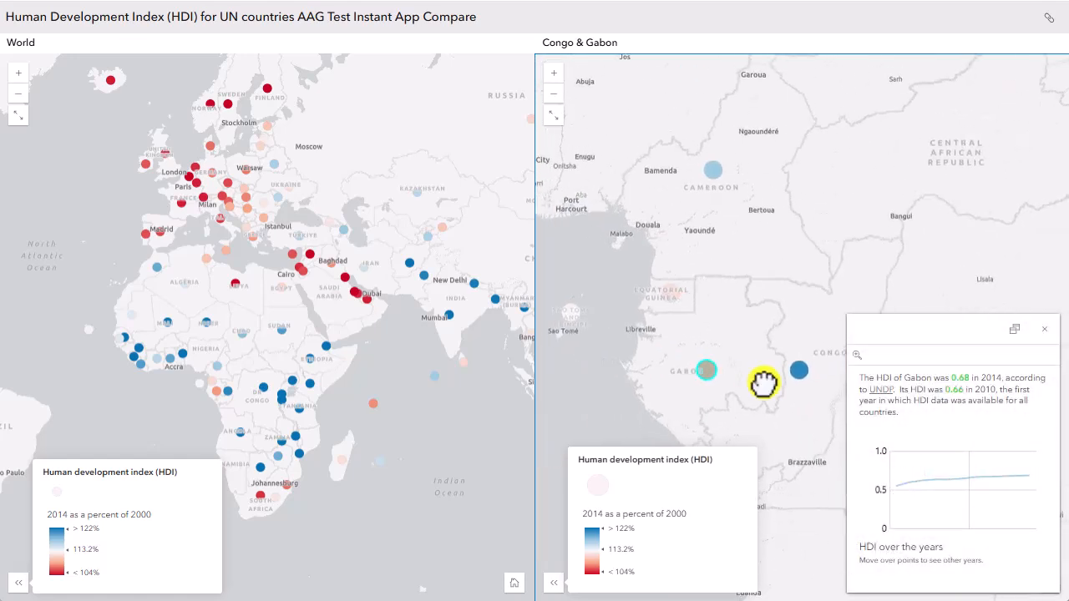
drag(762, 382, 730, 334)
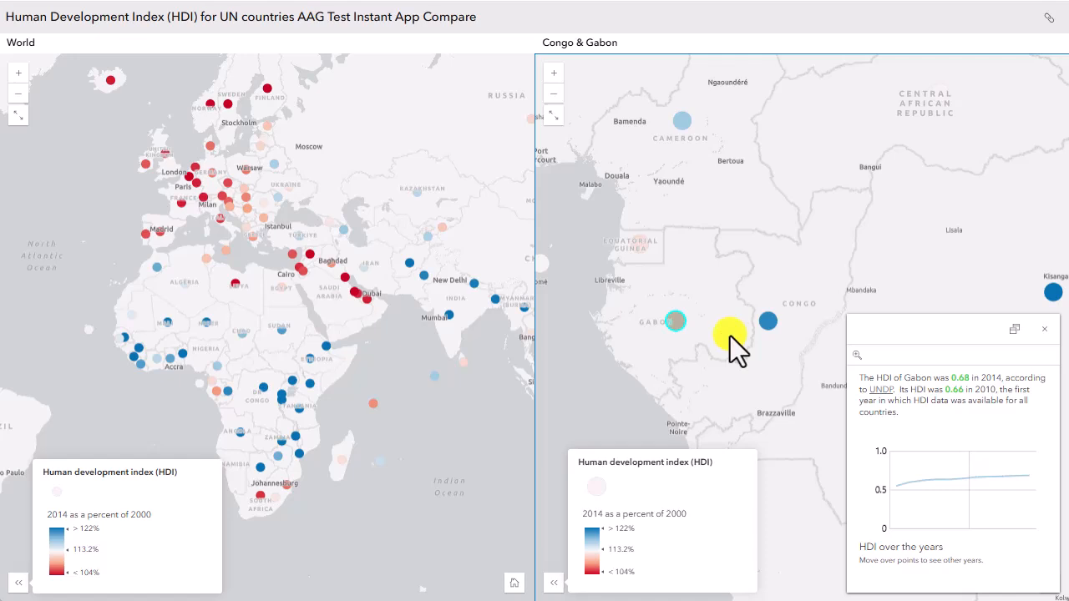
scroll(385, 309, up, 3)
drag(385, 309, 151, 285)
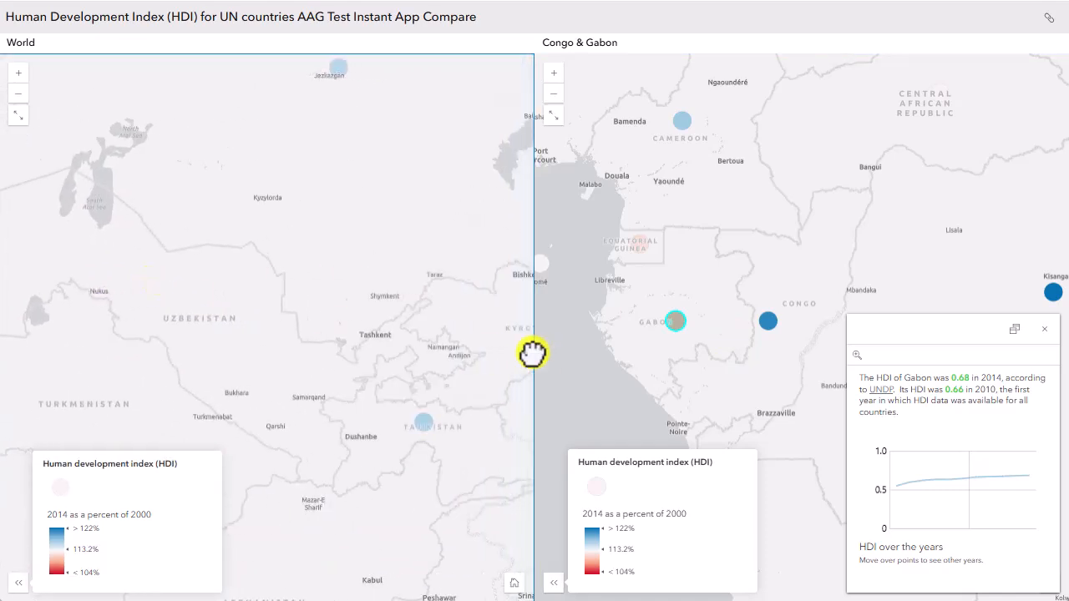
drag(536, 354, 402, 324)
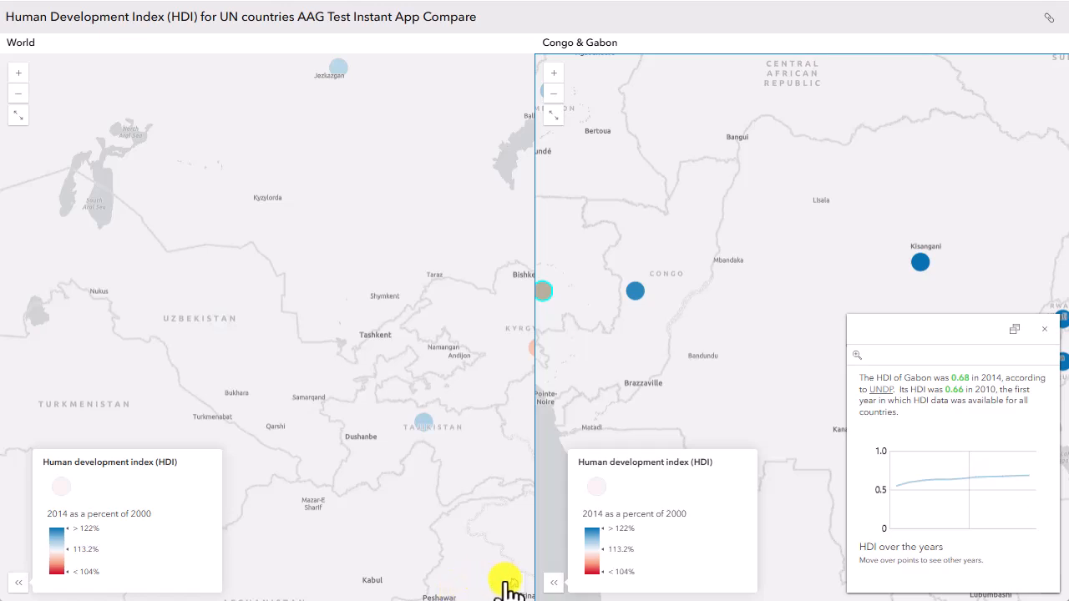
Step: Return the World and Congo & Gabon maps to their home extents, and test expanding and collapsing each map
click(514, 583)
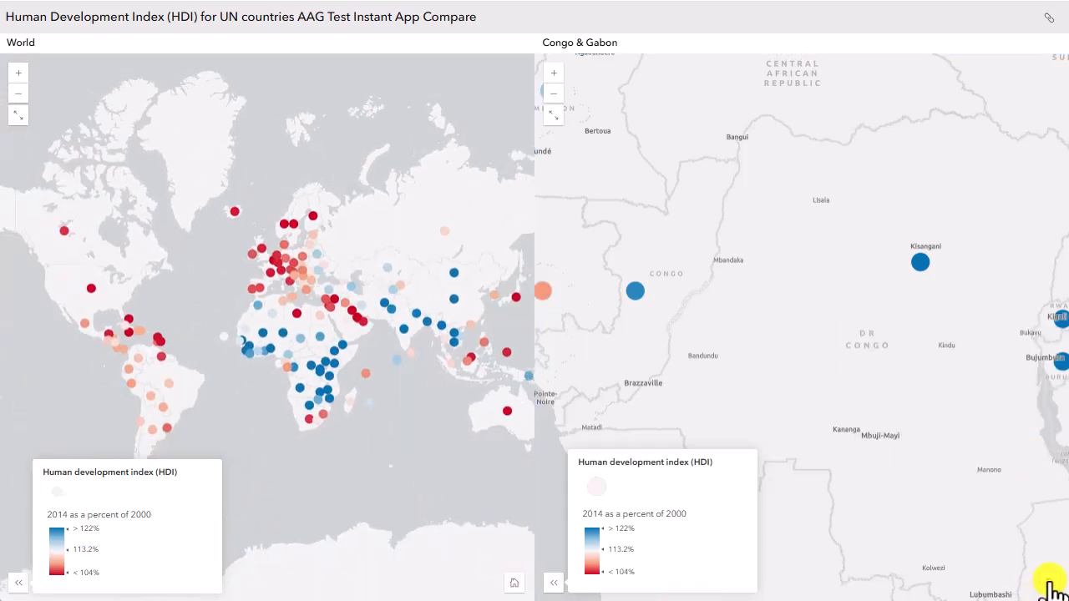
click(1050, 584)
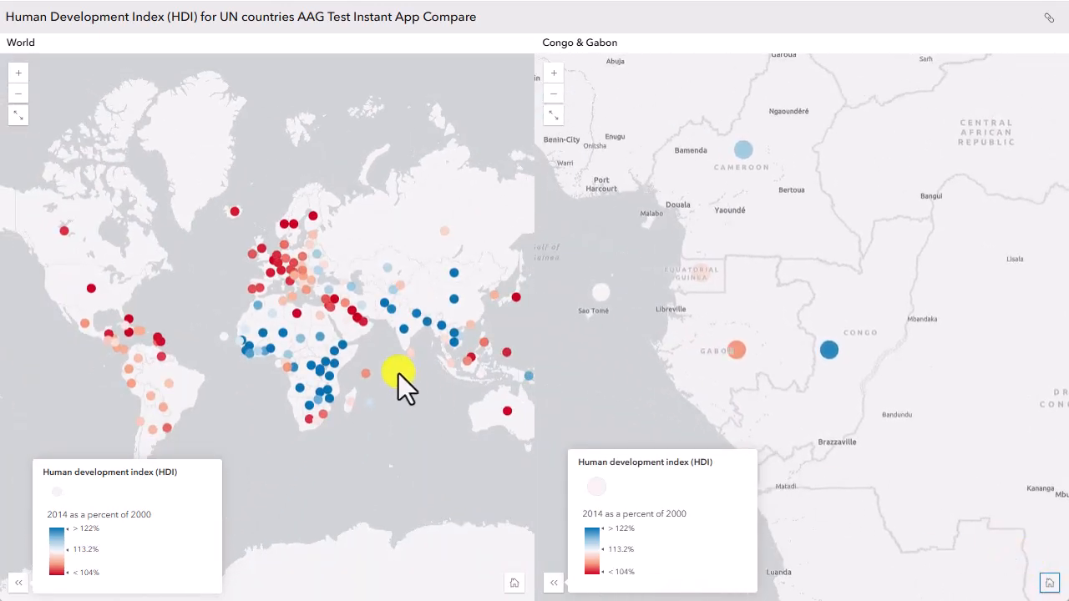
click(19, 115)
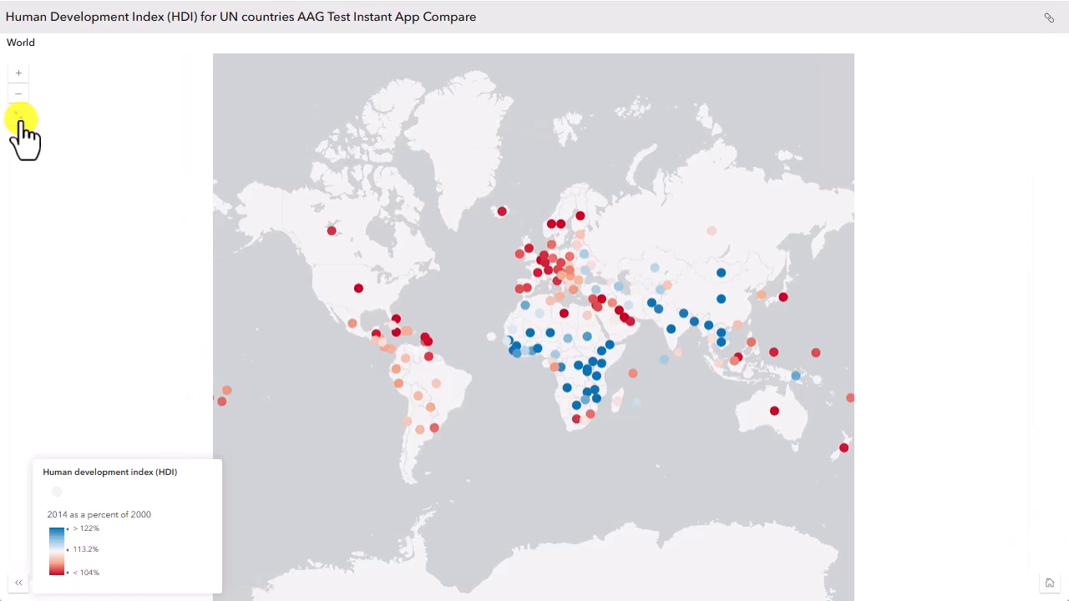
click(18, 117)
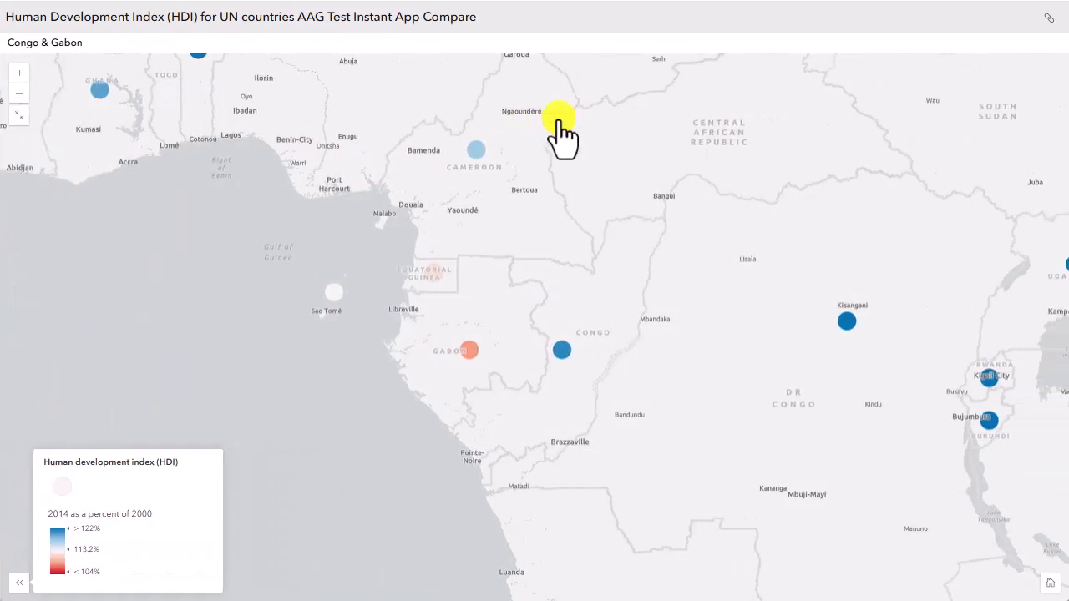
click(28, 120)
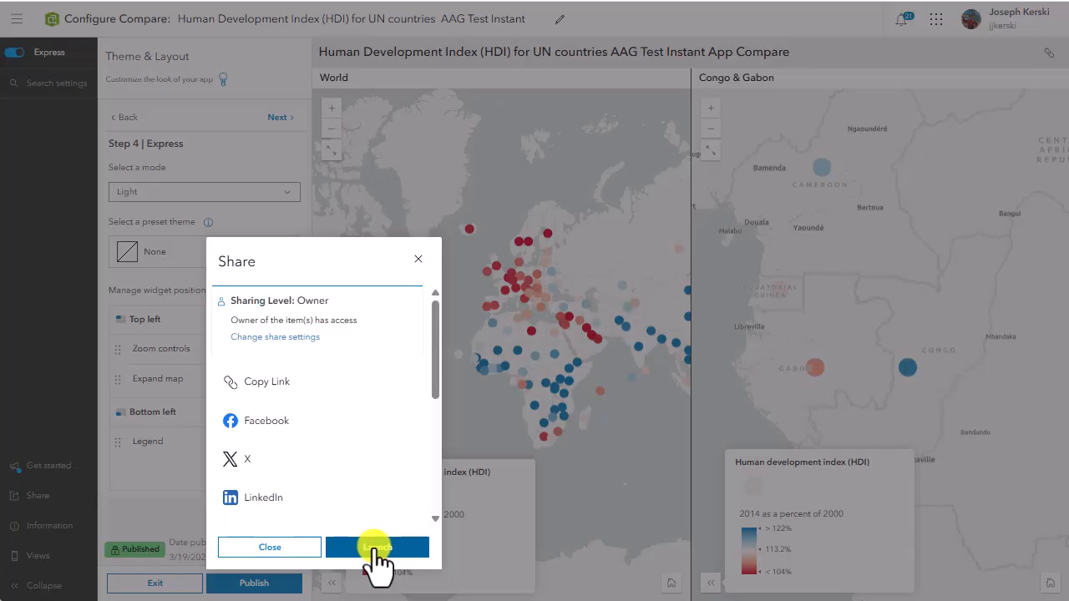
Step: Zoom the World map in on Africa and Europe, and examine the HDI pop-ups for Congo and Gabon in the second map
click(378, 545)
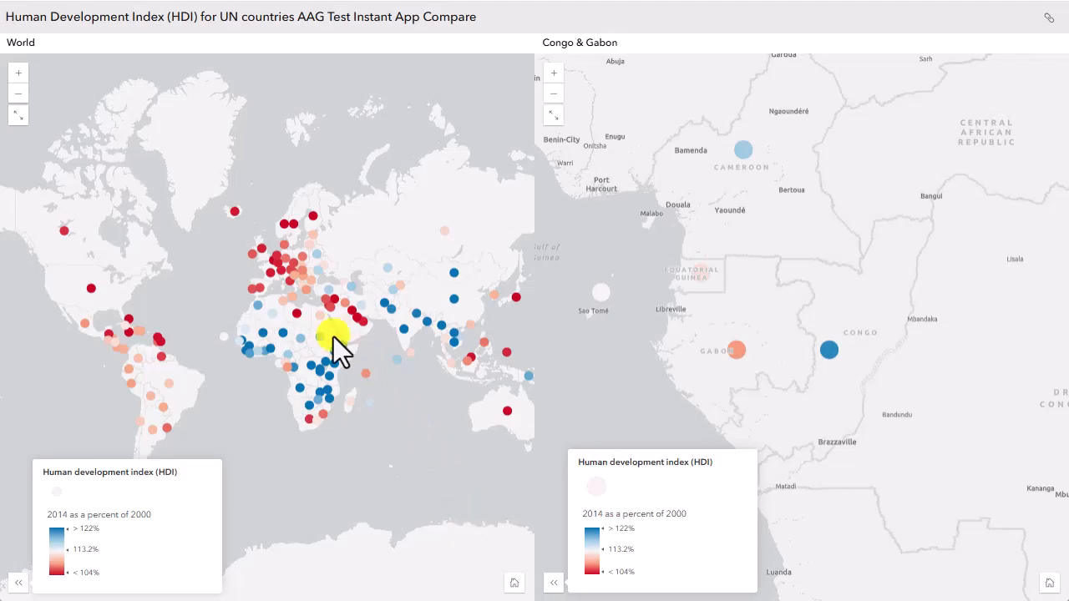
scroll(333, 337, up, 3)
drag(315, 329, 282, 304)
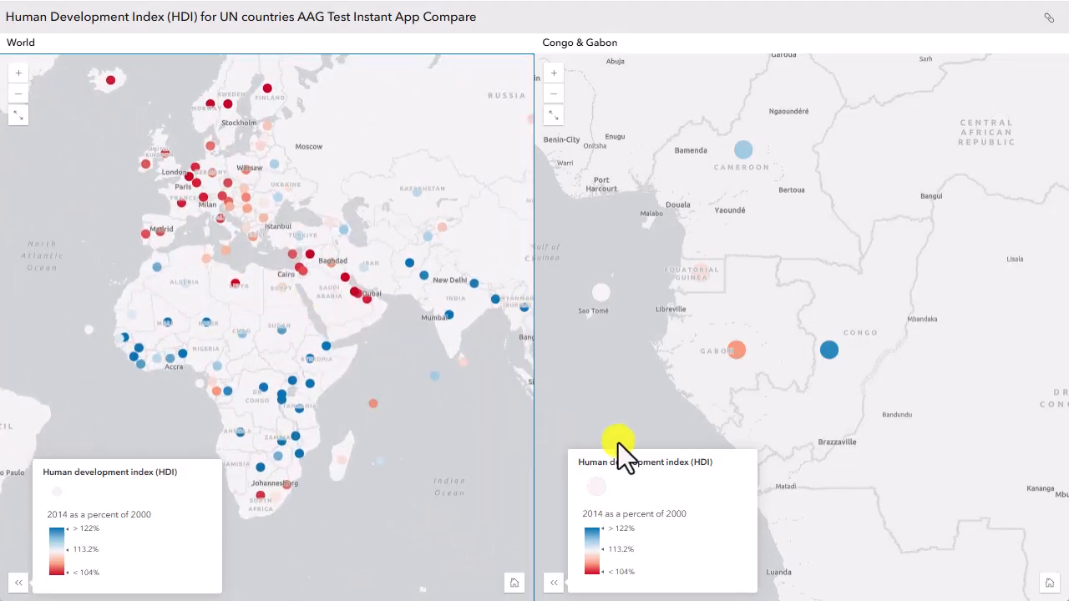
scroll(721, 373, up, 2)
drag(756, 336, 600, 366)
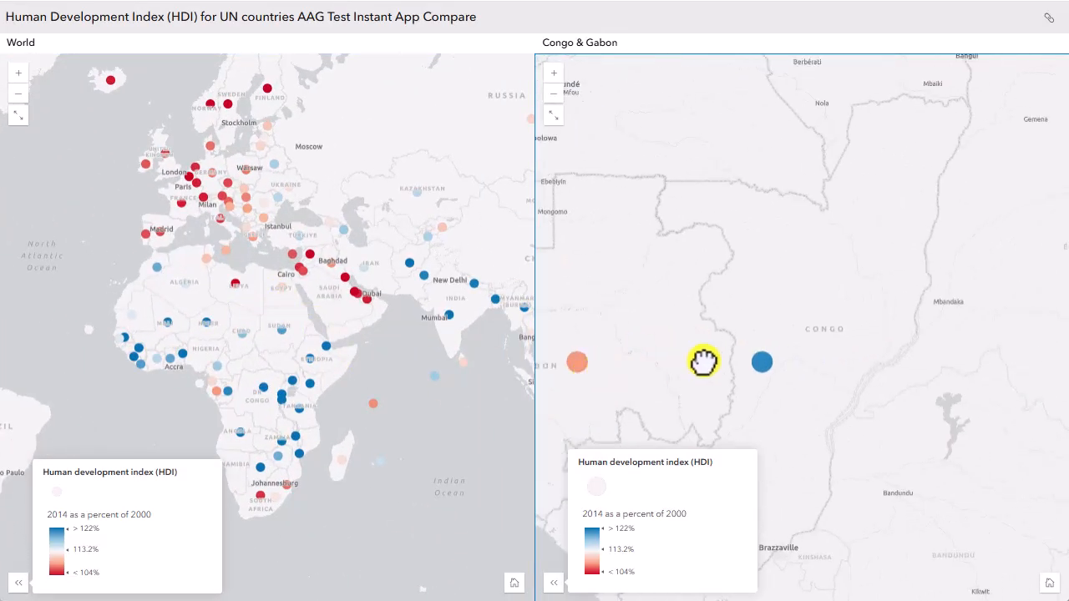
click(756, 362)
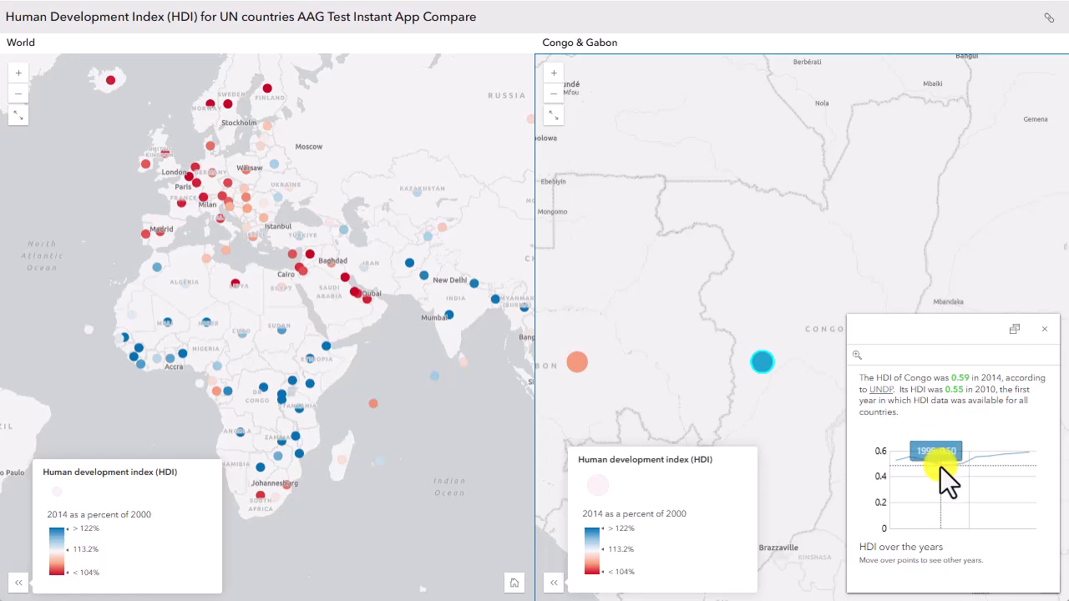
drag(589, 370, 659, 365)
click(655, 367)
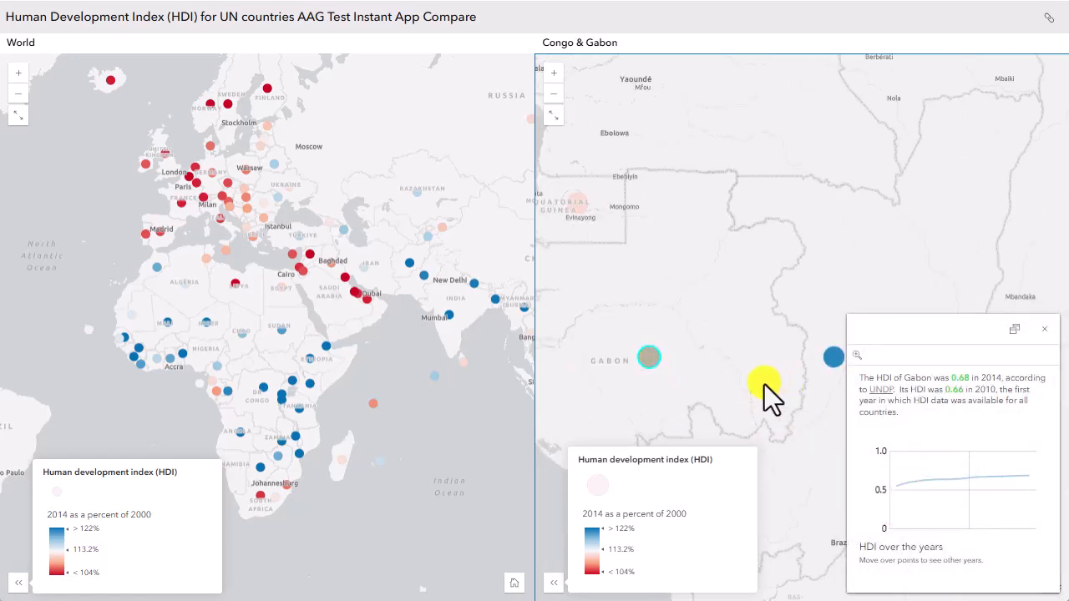
Step: Test zooming out and panning the Congo & Gabon map, and reset both maps to their home extents
scroll(768, 384, down, 1)
drag(768, 382, 728, 334)
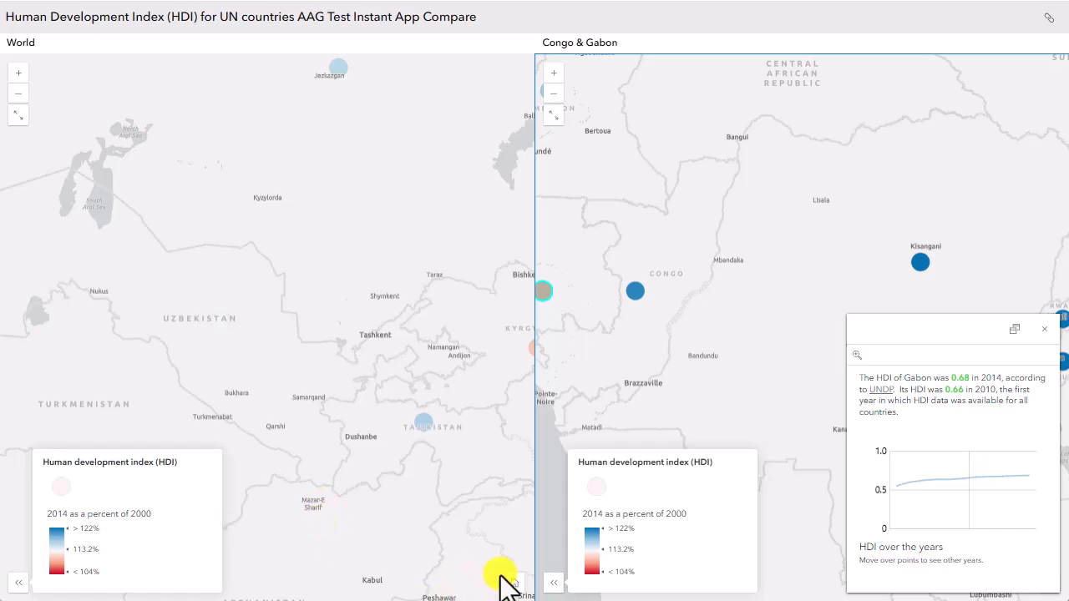
click(511, 584)
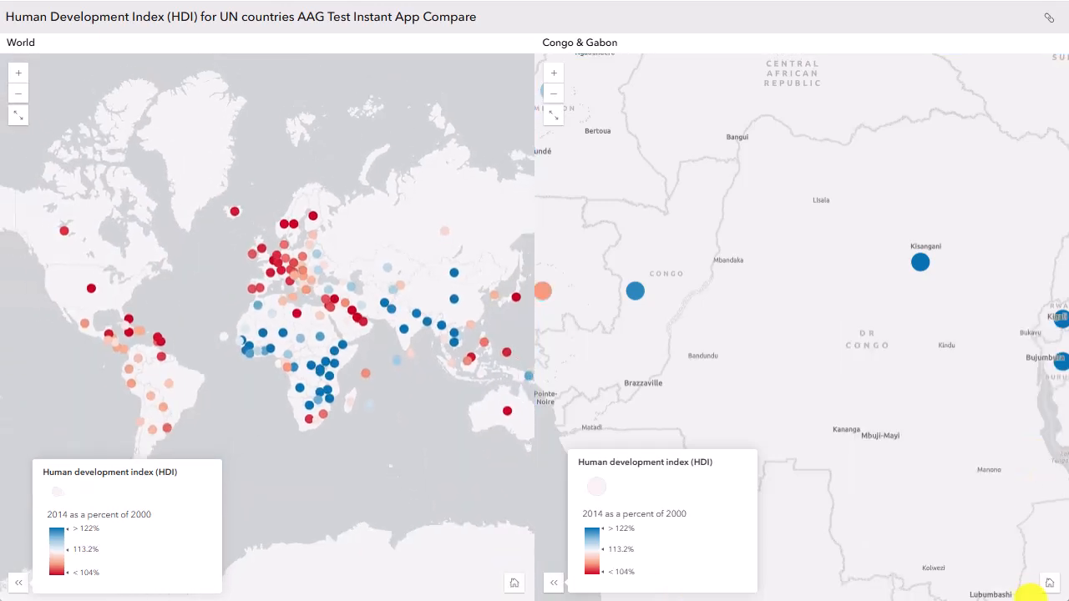
click(1050, 583)
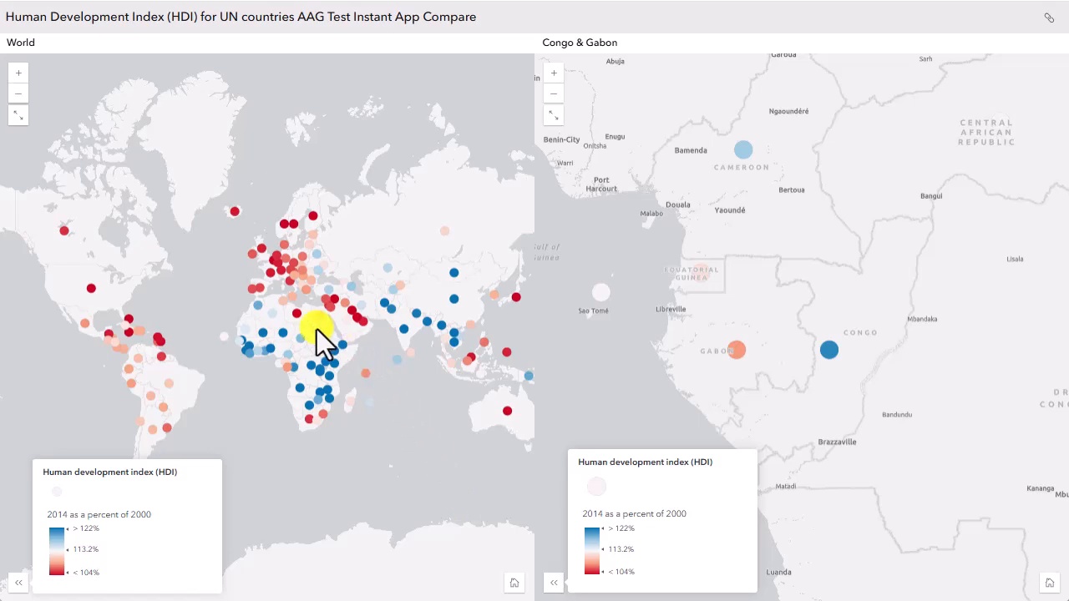
Step: Zoom in on Africa in the World map and inspect the Congo and Gabon HDI pop-ups in the Congo & Gabon map
double_click(317, 329)
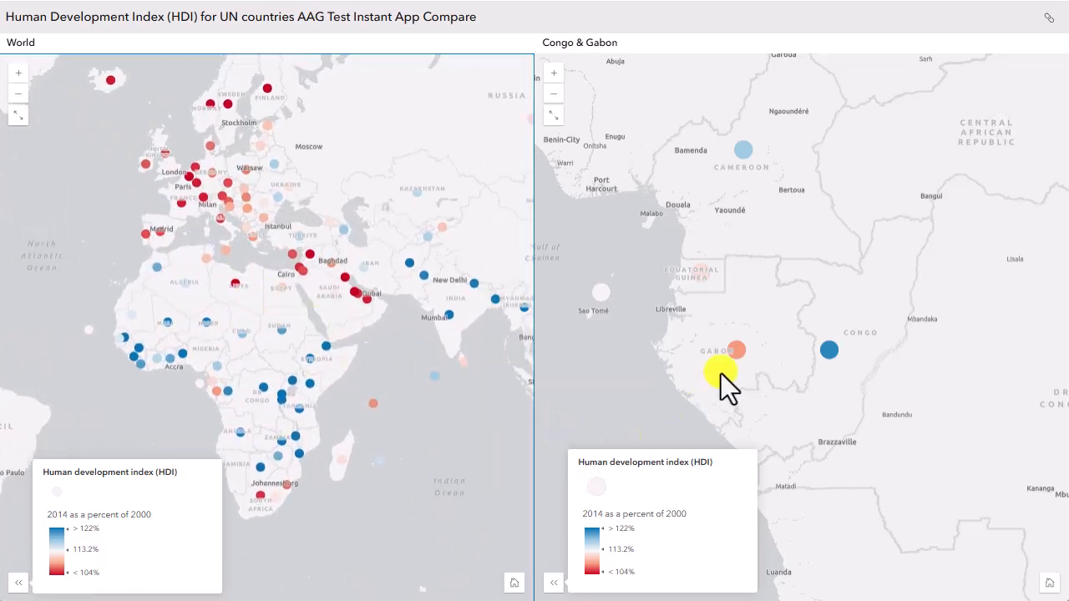
drag(721, 373, 586, 375)
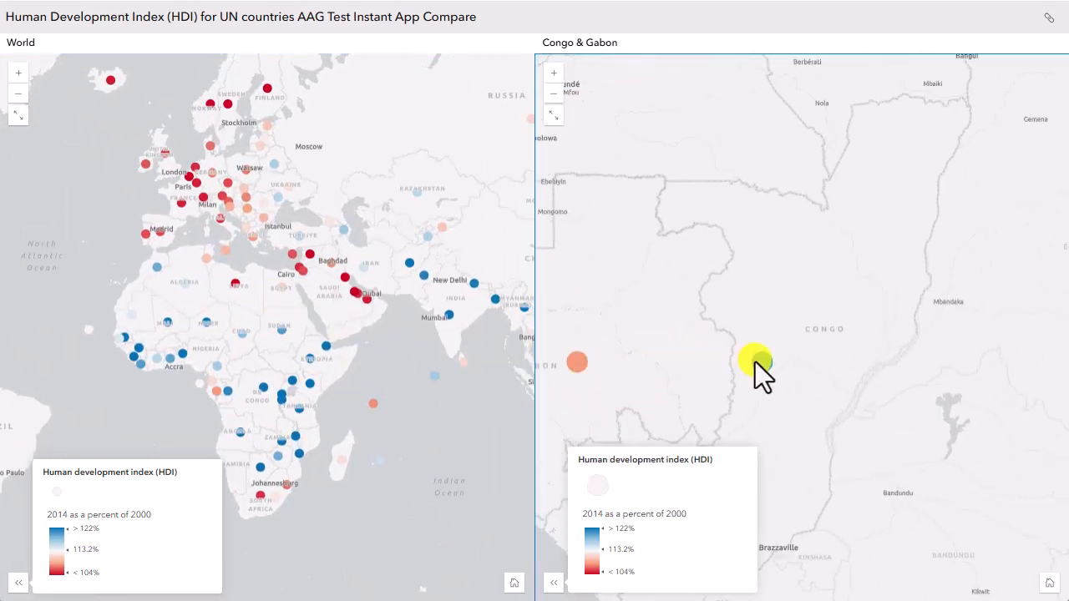
click(755, 361)
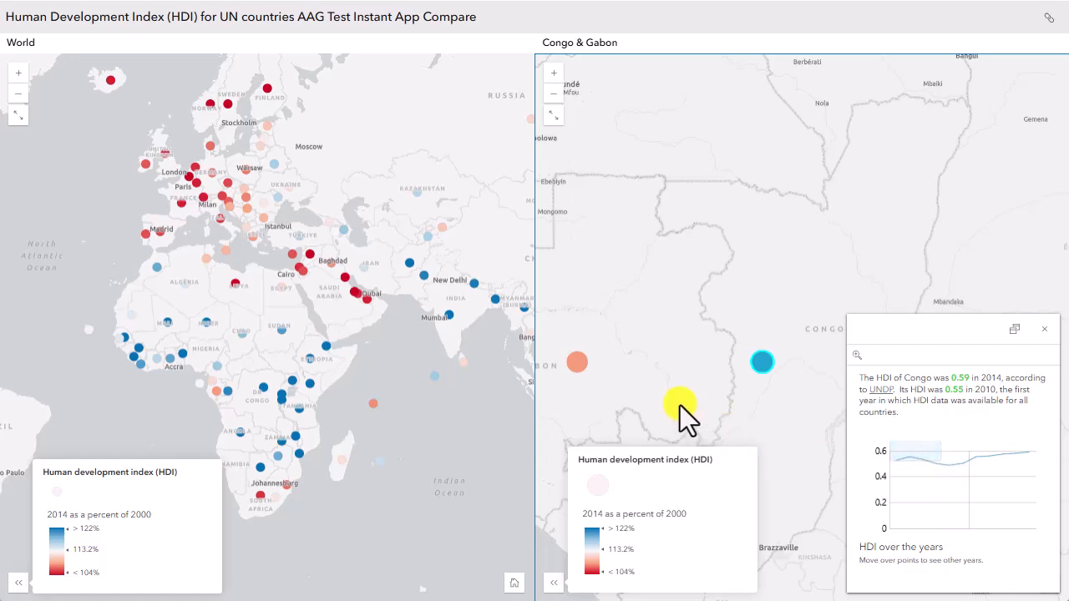
click(653, 364)
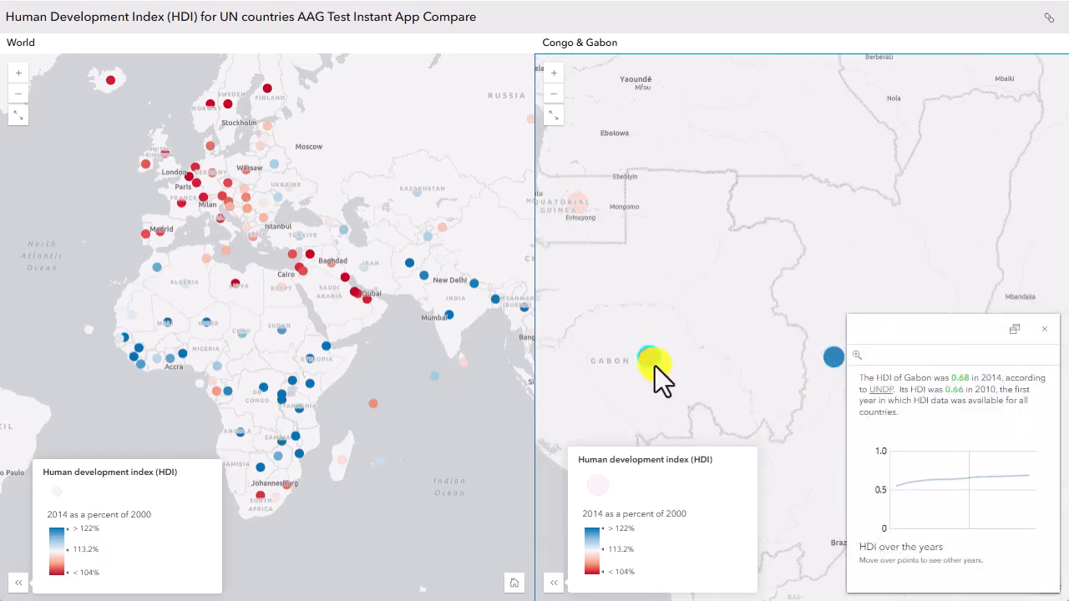
Step: Navigate the two maps independently, showing Central Asia in the World map and DR Congo in the Congo & Gabon map
scroll(764, 386, down, 1)
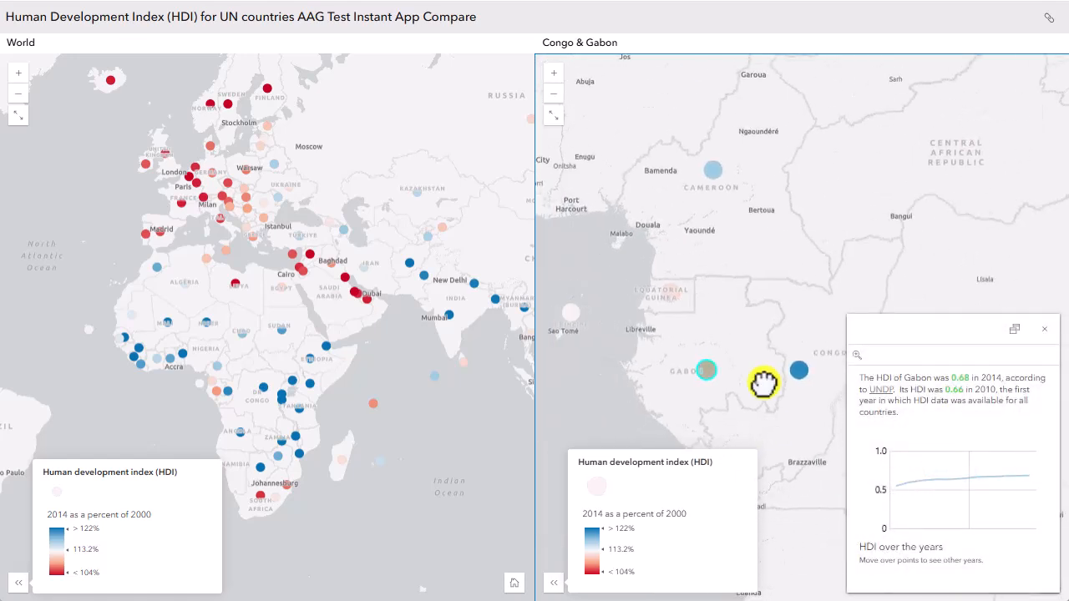
drag(763, 383, 730, 334)
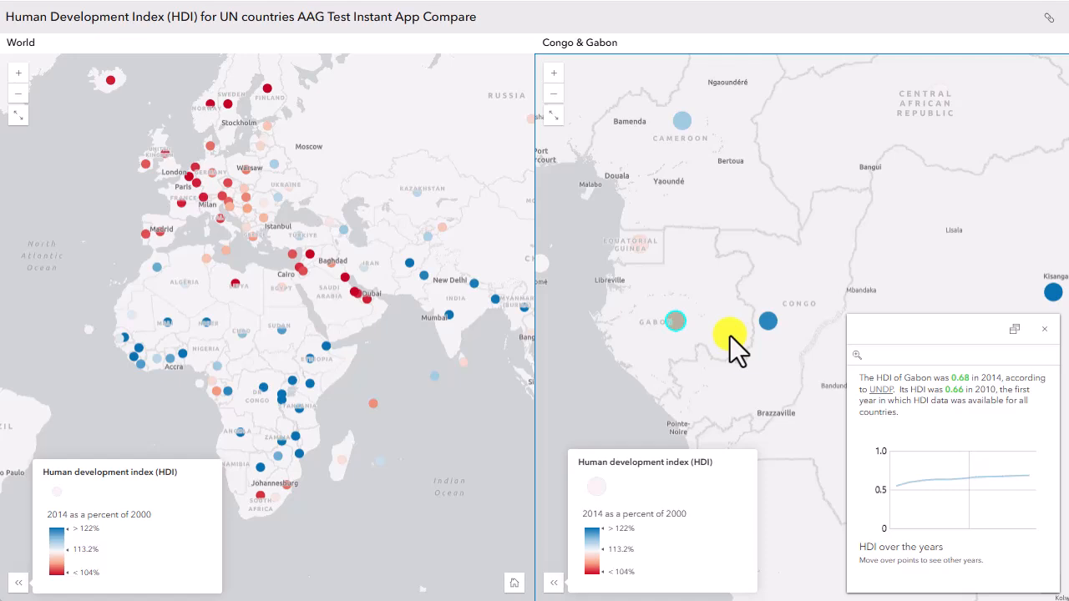
scroll(382, 312, up, 3)
drag(403, 311, 150, 287)
drag(538, 354, 402, 324)
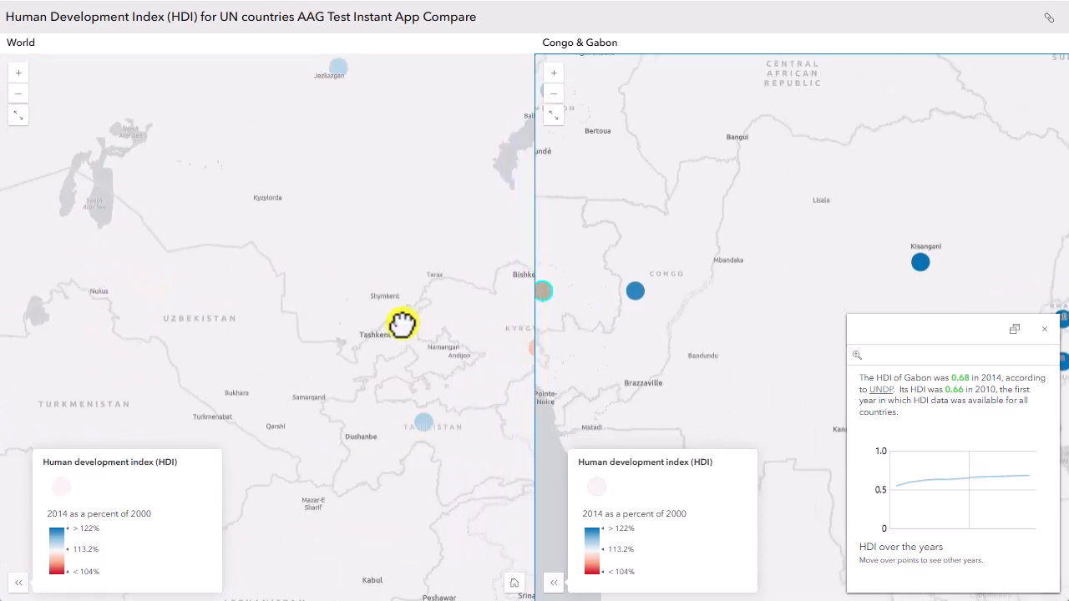
Step: Restore the home extents of both the World map and the Congo & Gabon map
click(514, 583)
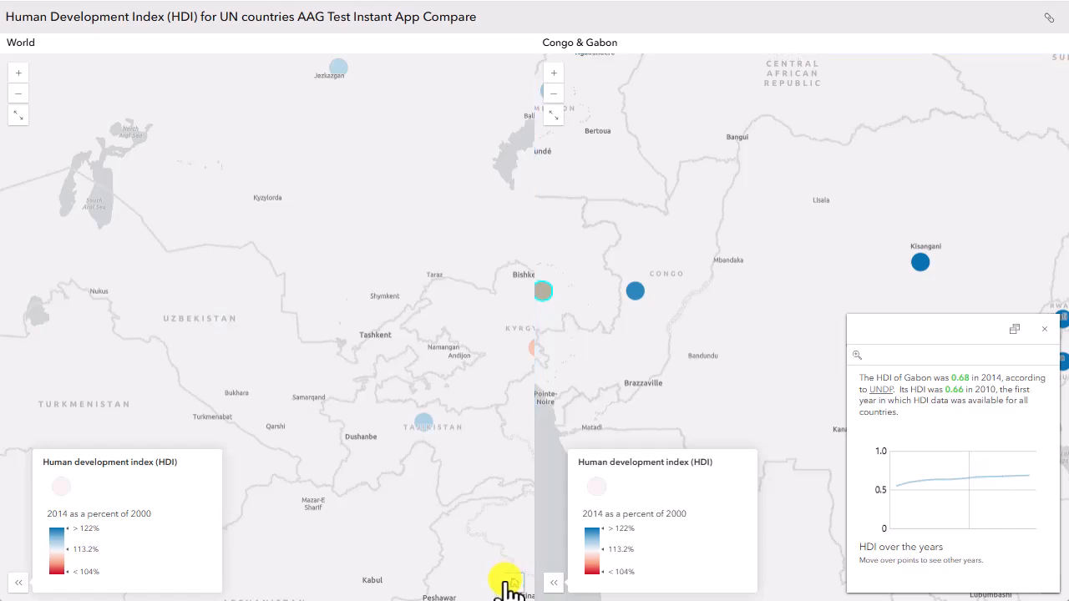
click(939, 588)
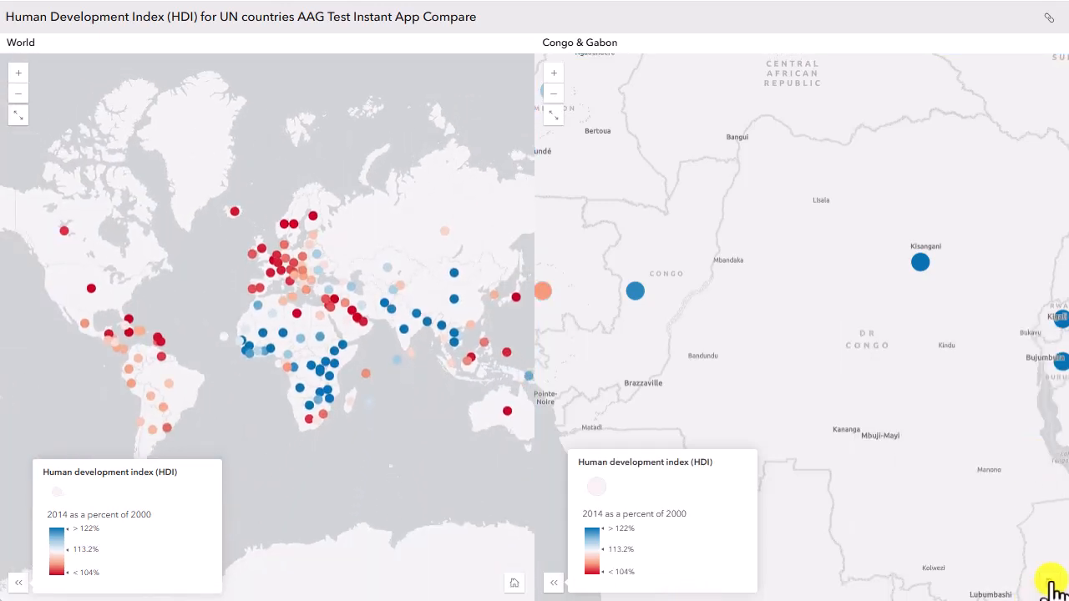
click(1050, 583)
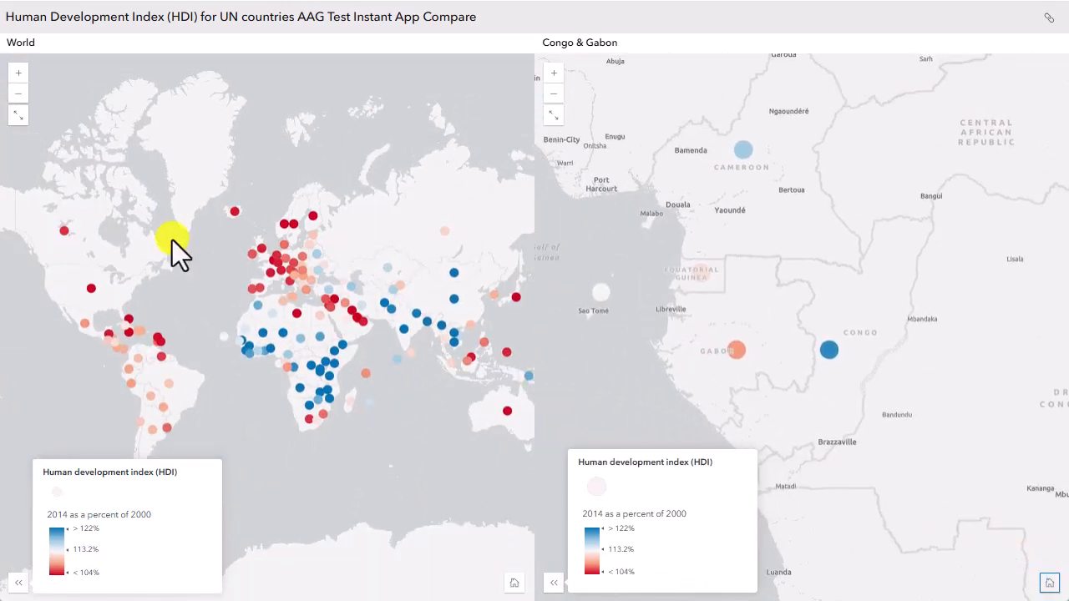